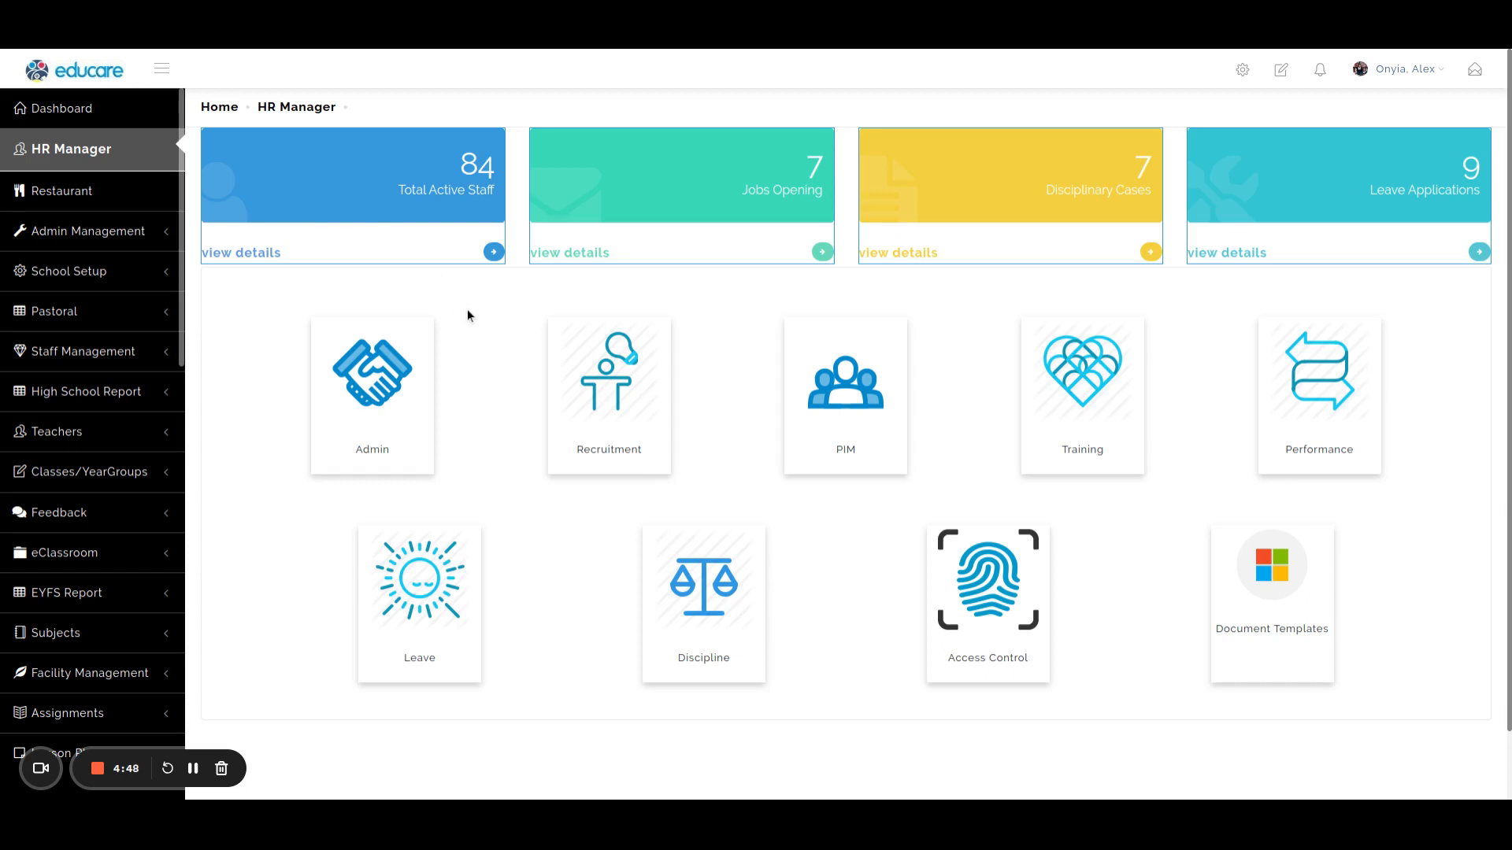
# Open the job salary components in HR administration and bring up the pension configuration.
pyautogui.click(394, 427)
pyautogui.click(358, 150)
pyautogui.moveTo(362, 184)
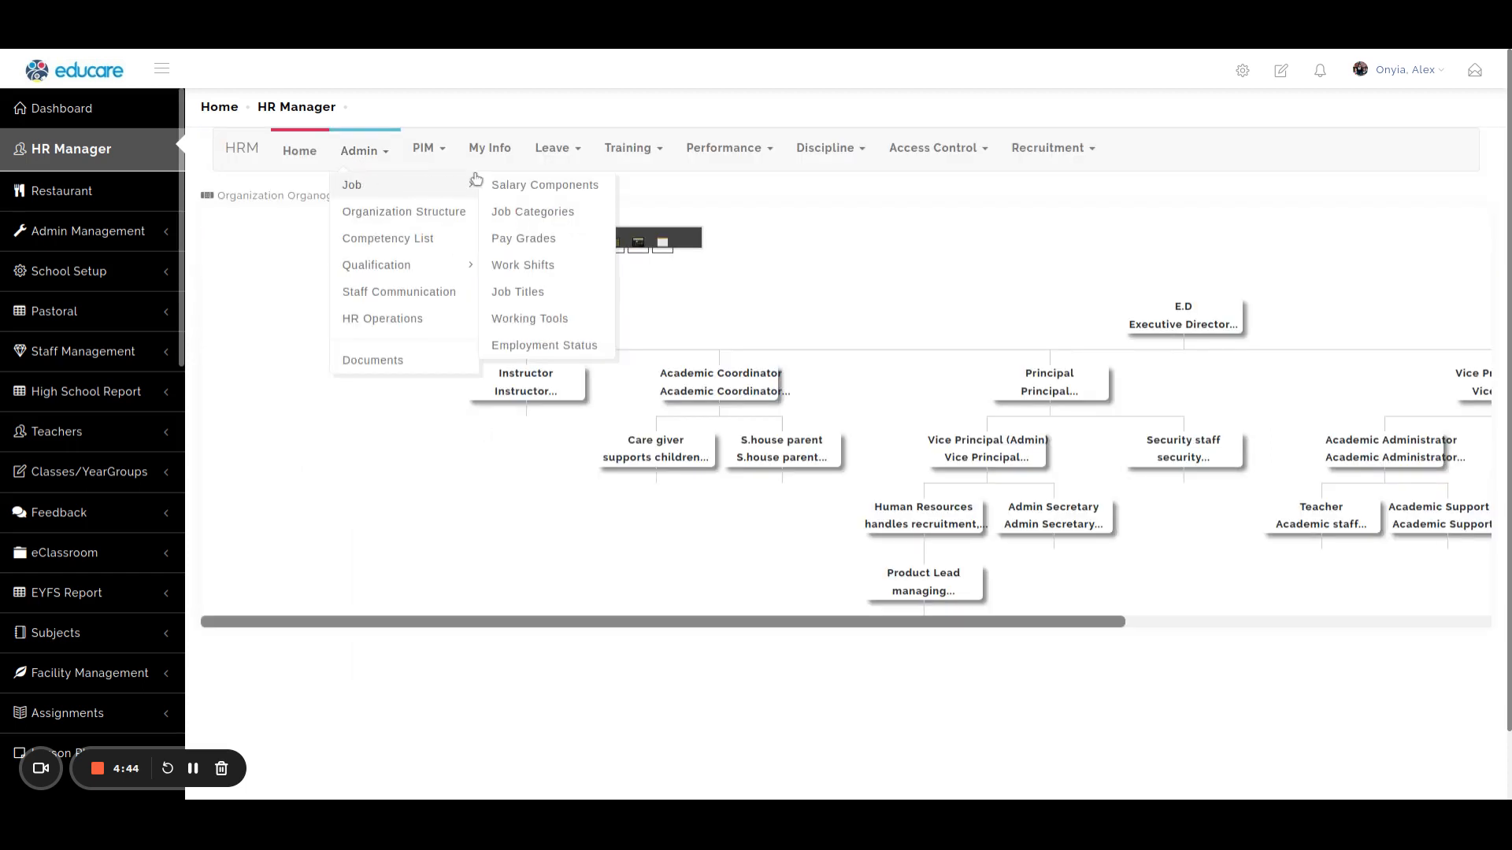
pyautogui.click(554, 187)
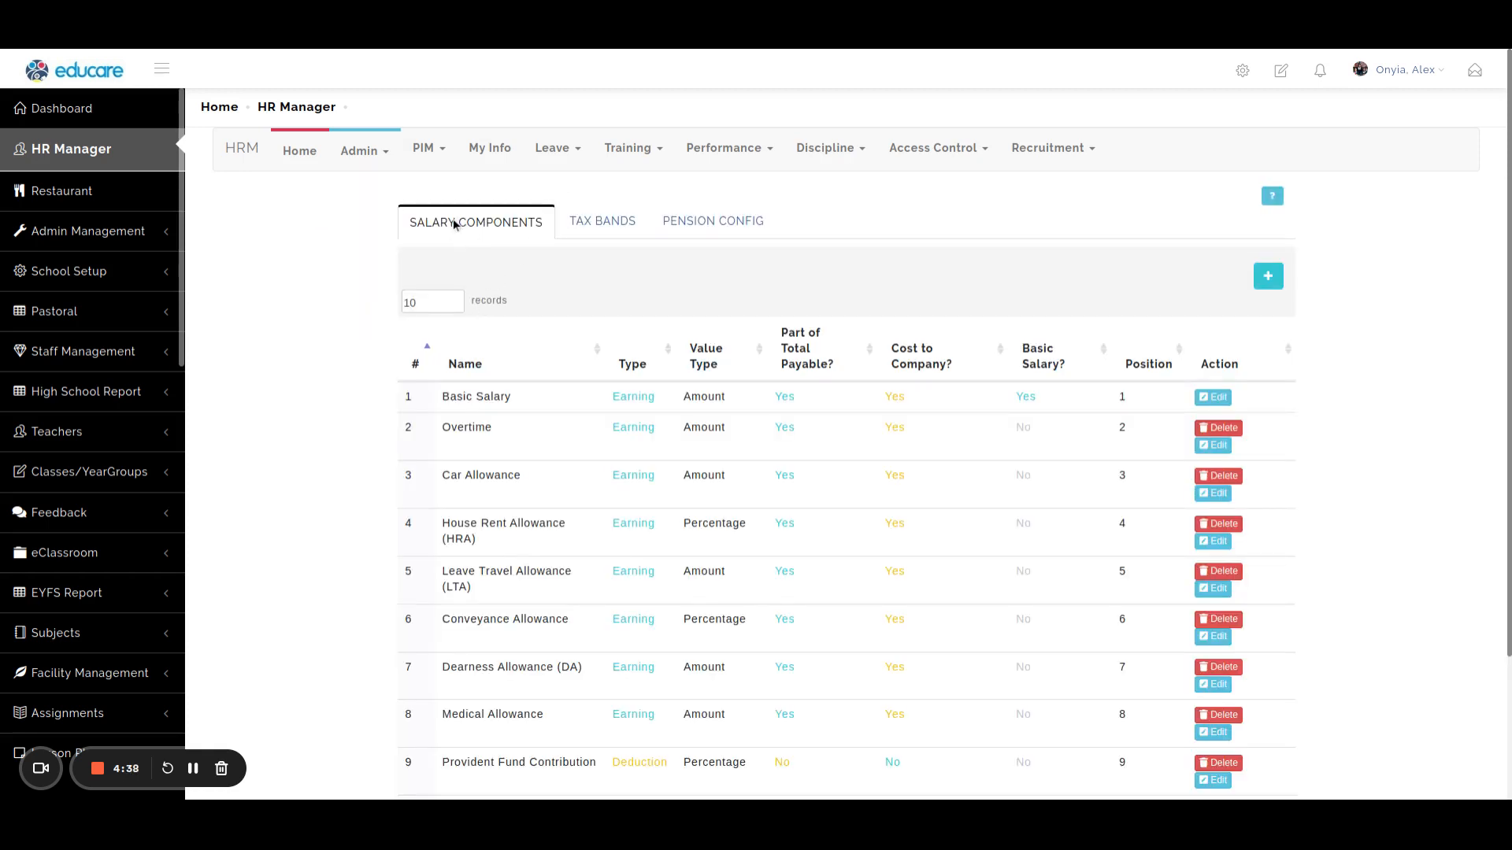
pyautogui.click(604, 223)
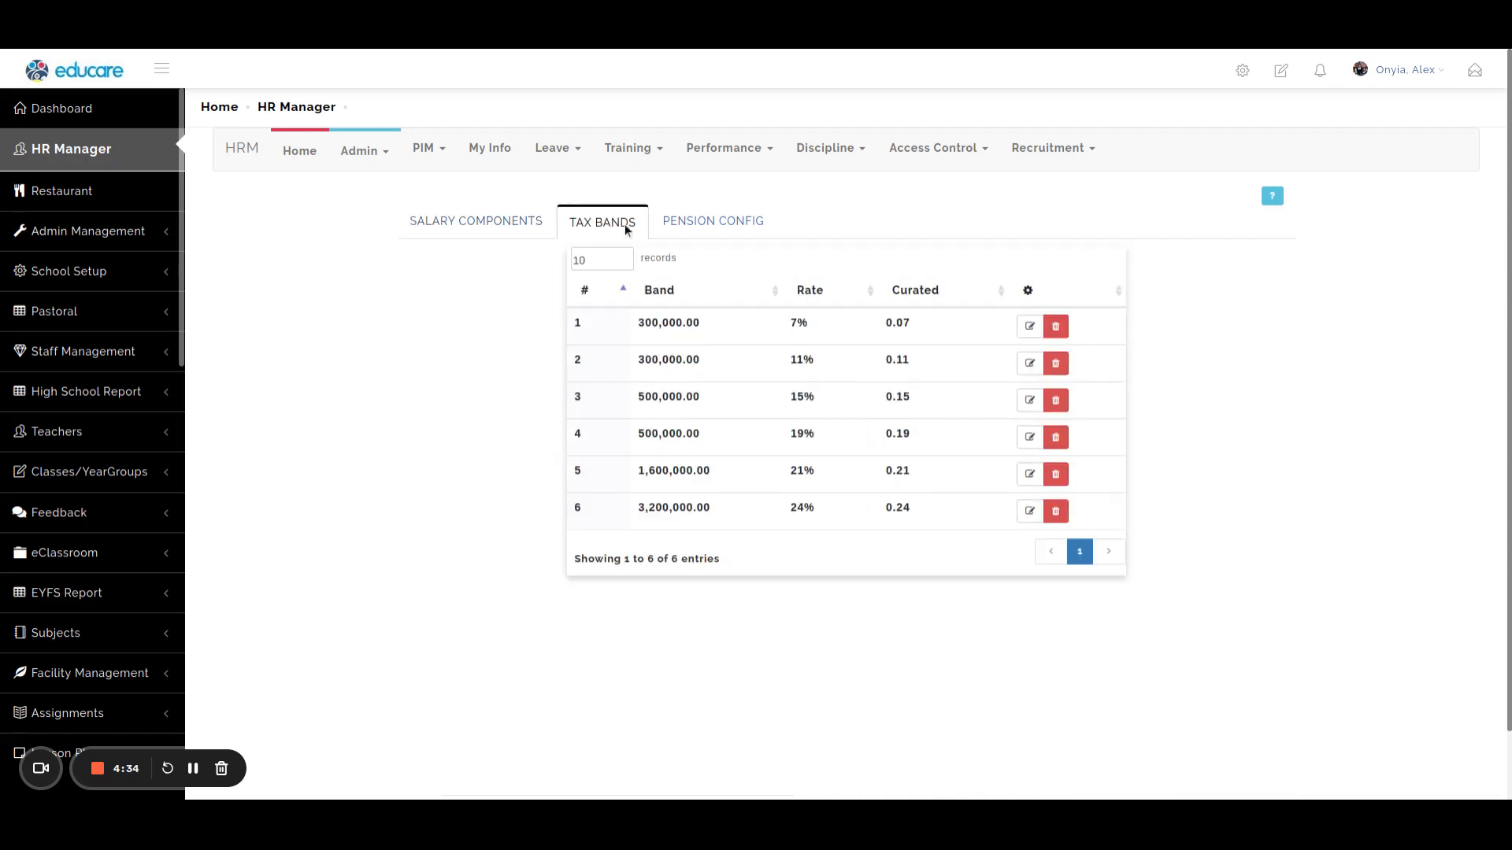
pyautogui.click(708, 224)
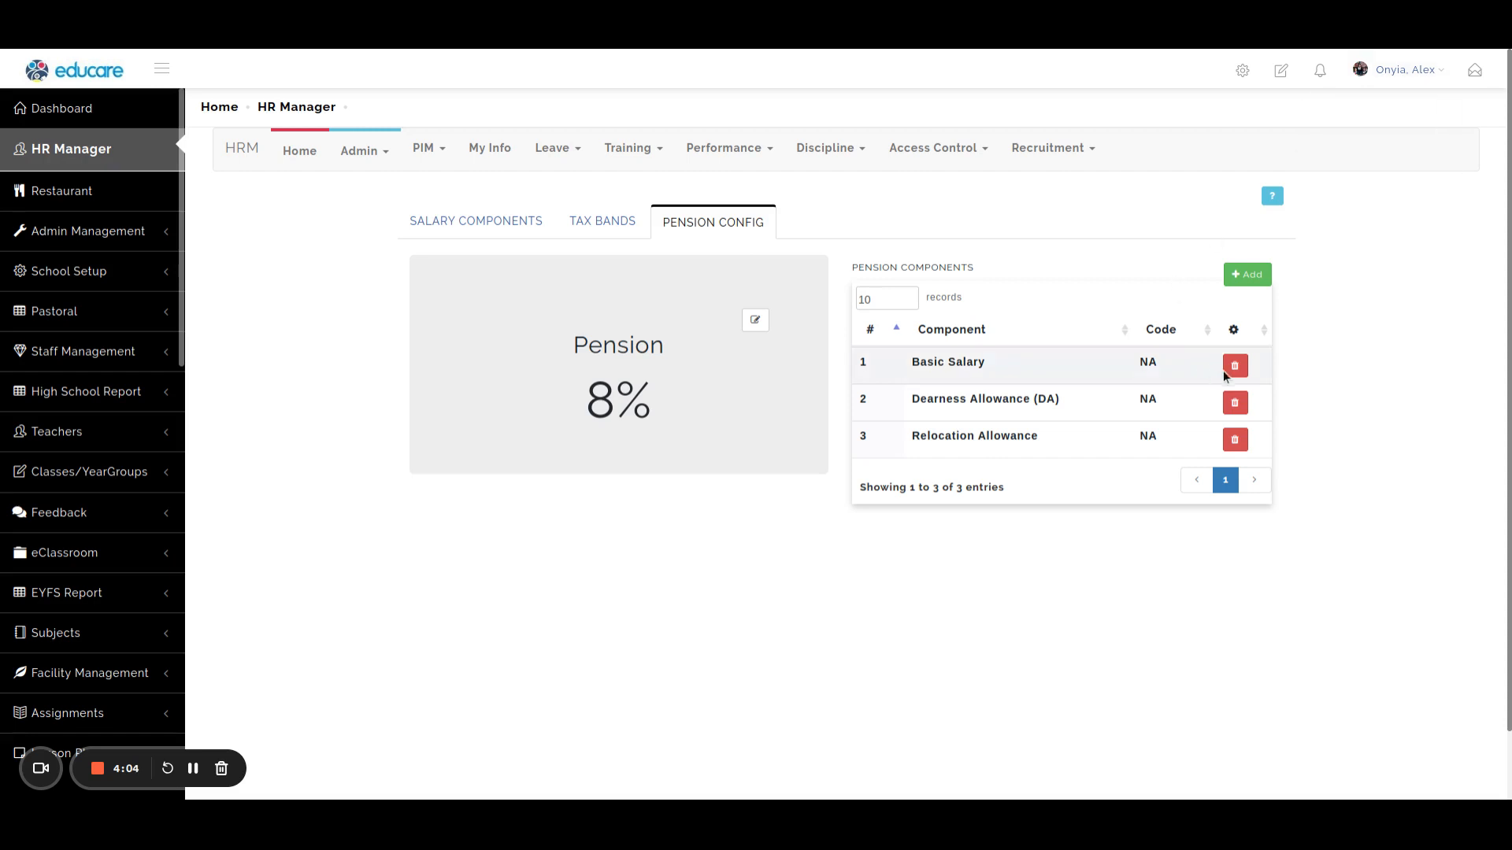
# Remove Dearness Allowance (DA) and Relocation Allowance from the pension components.
pyautogui.click(1233, 403)
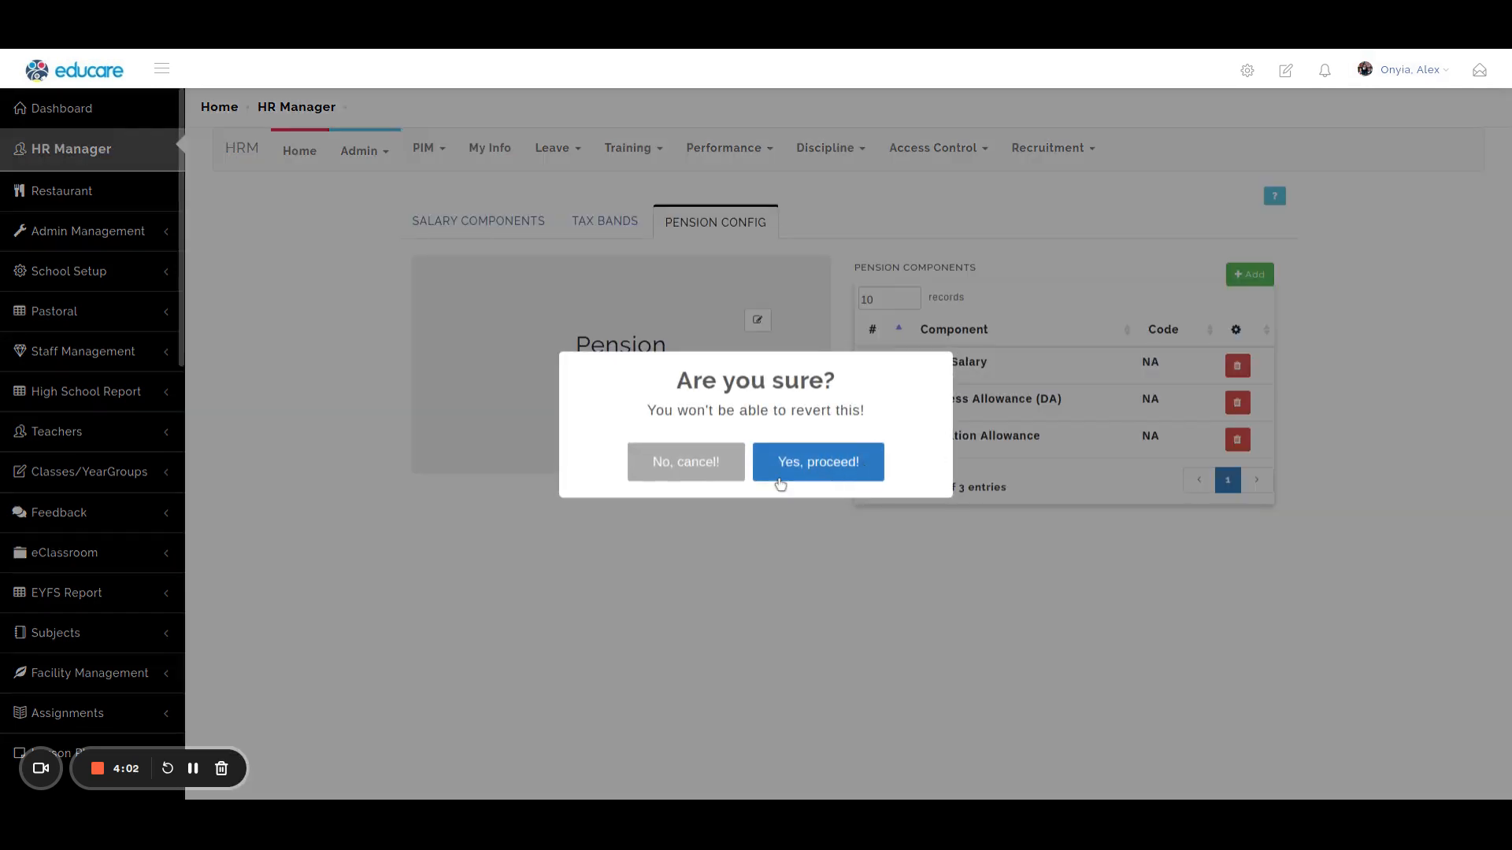
pyautogui.click(797, 463)
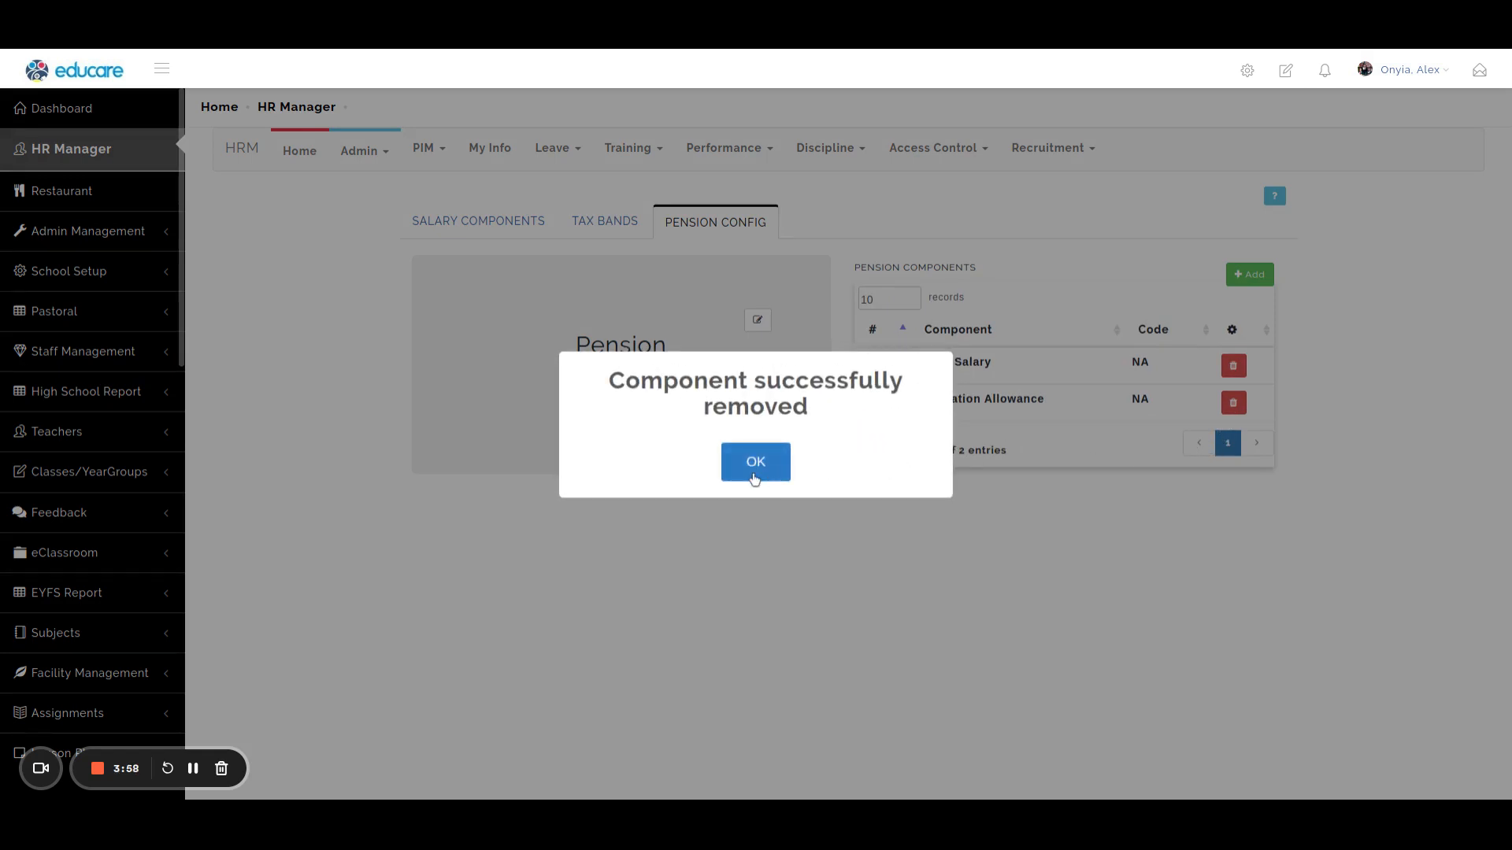
pyautogui.click(754, 464)
pyautogui.click(1230, 402)
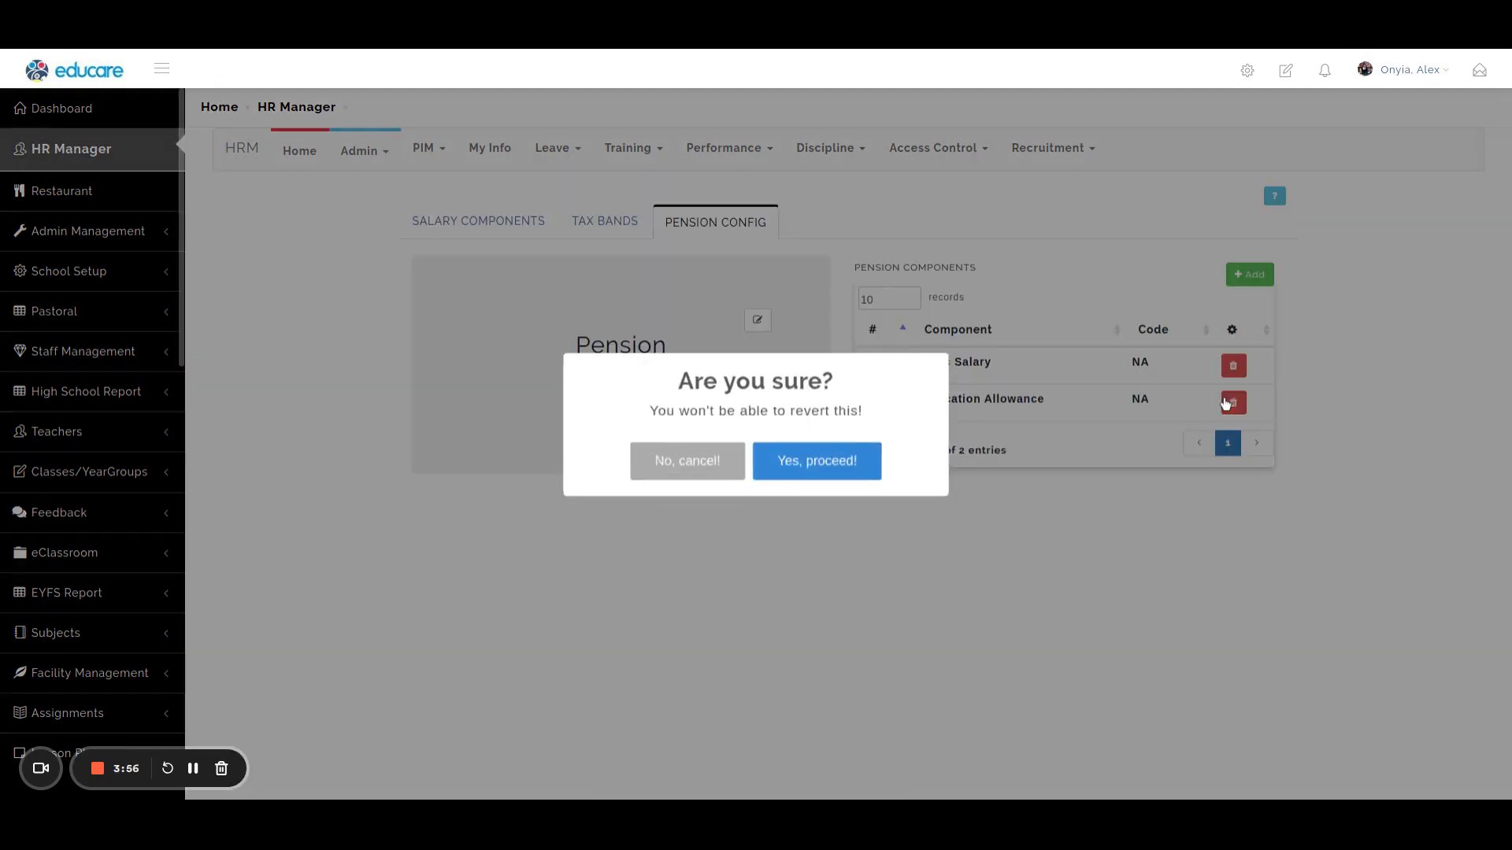
pyautogui.click(772, 463)
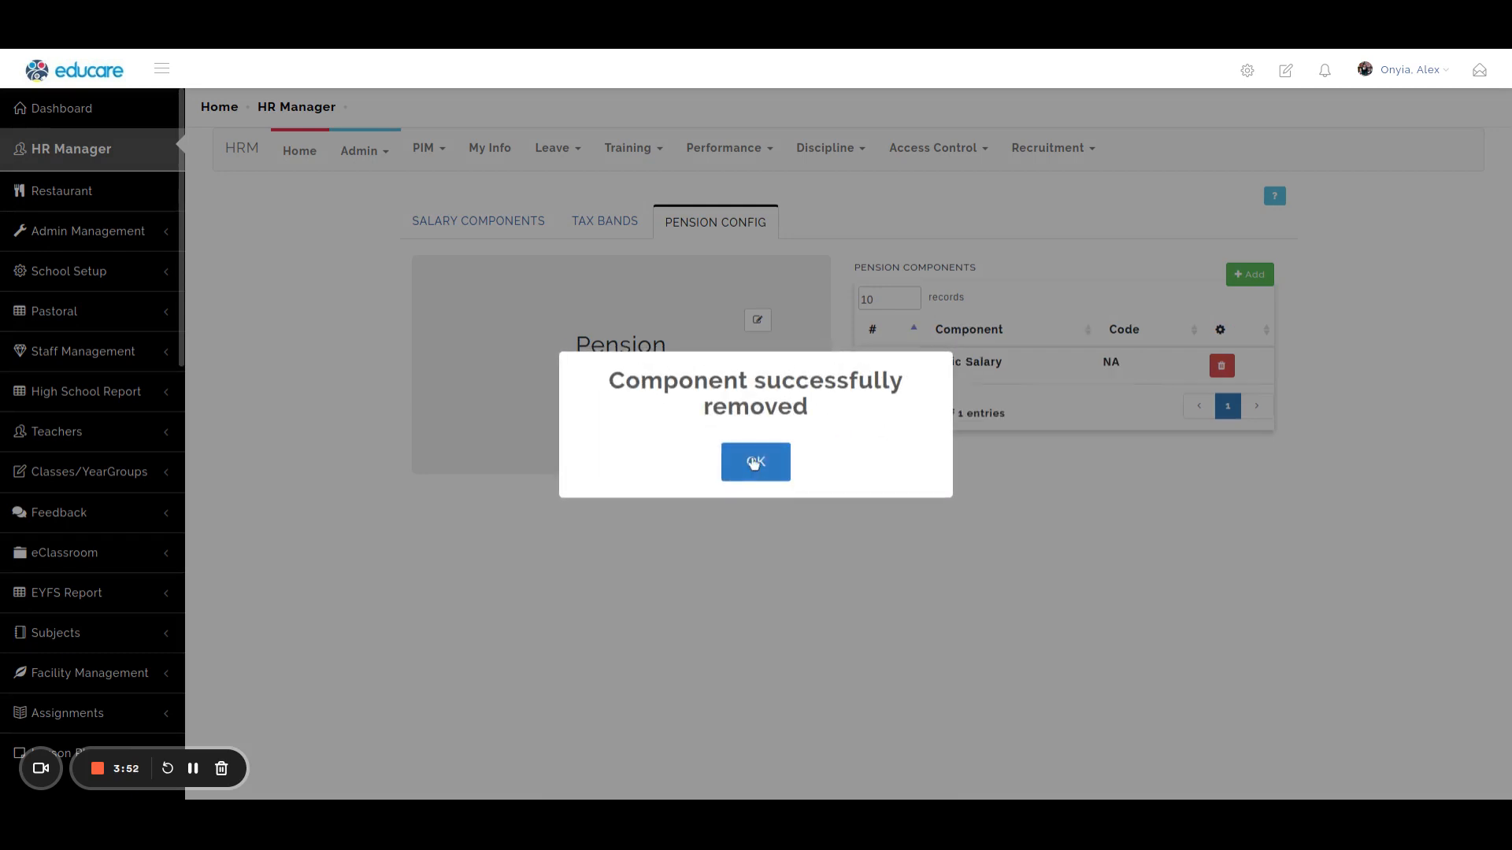
pyautogui.click(752, 463)
# Add Leave Travel Allowance (LTA) as a pension component.
pyautogui.click(1246, 274)
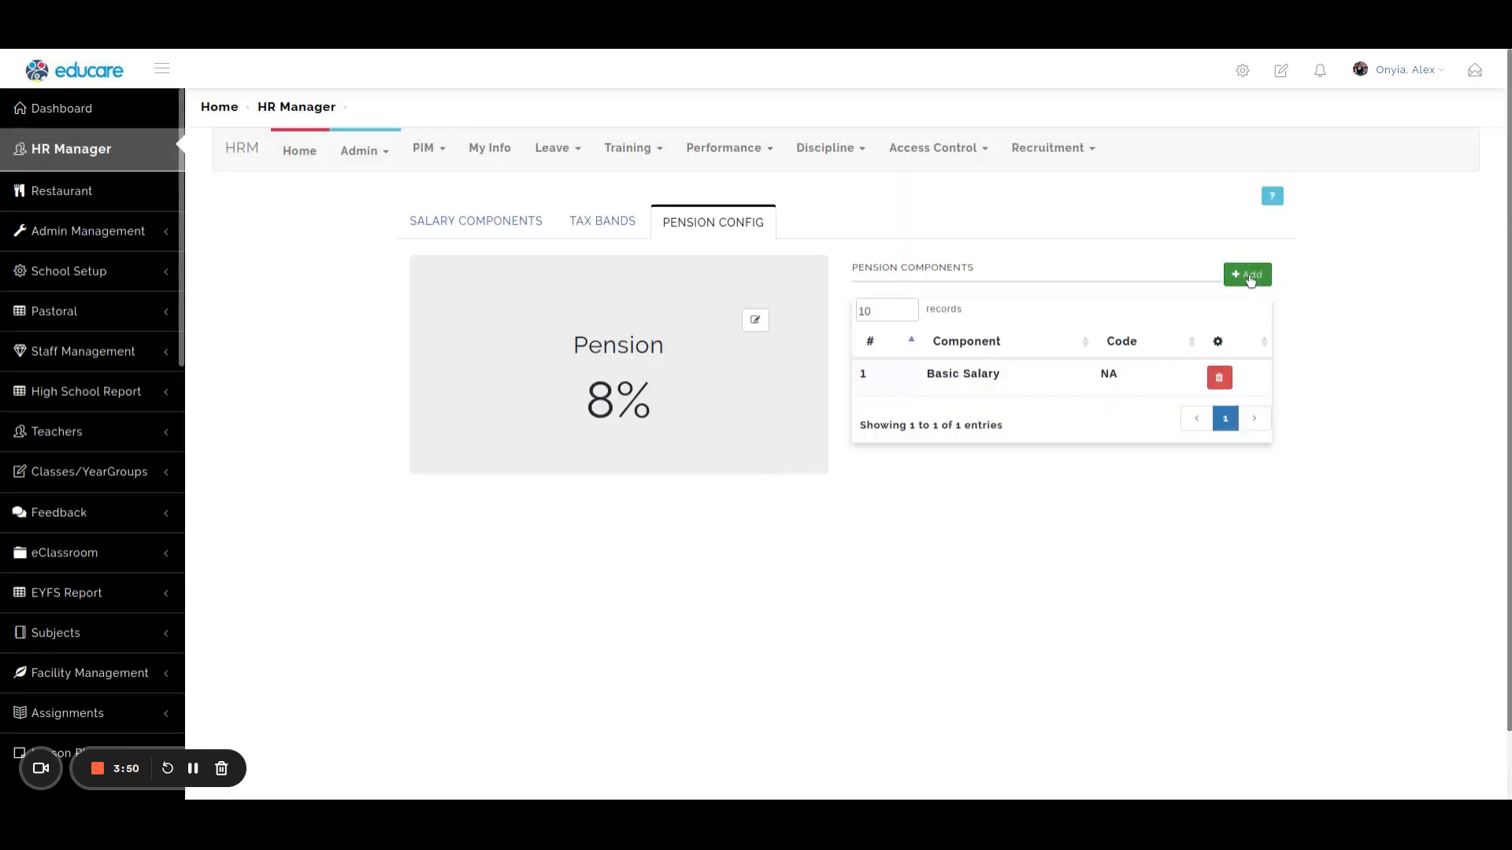
pyautogui.click(902, 349)
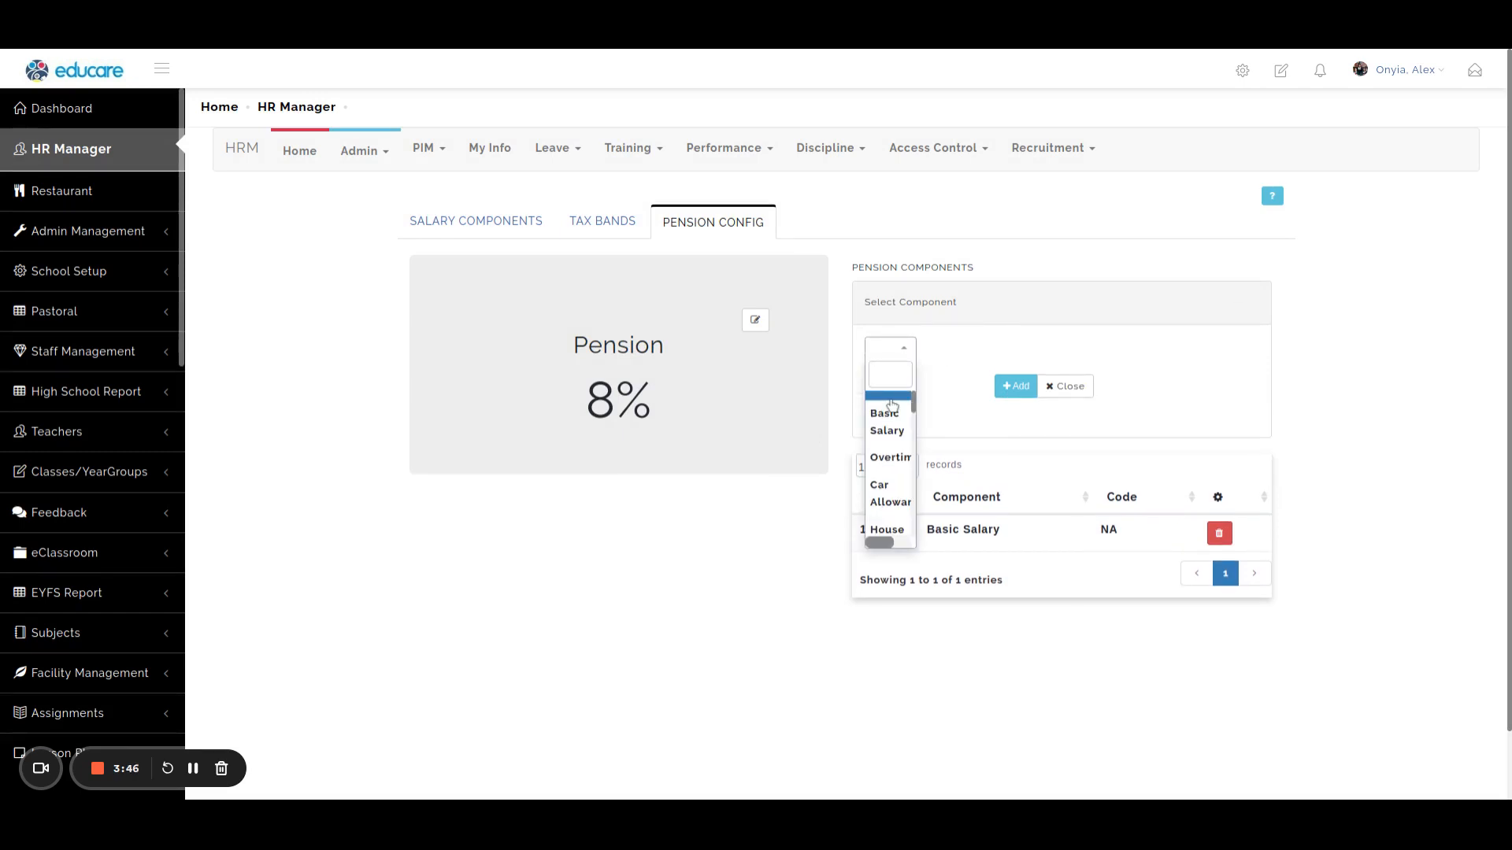
pyautogui.write('tr')
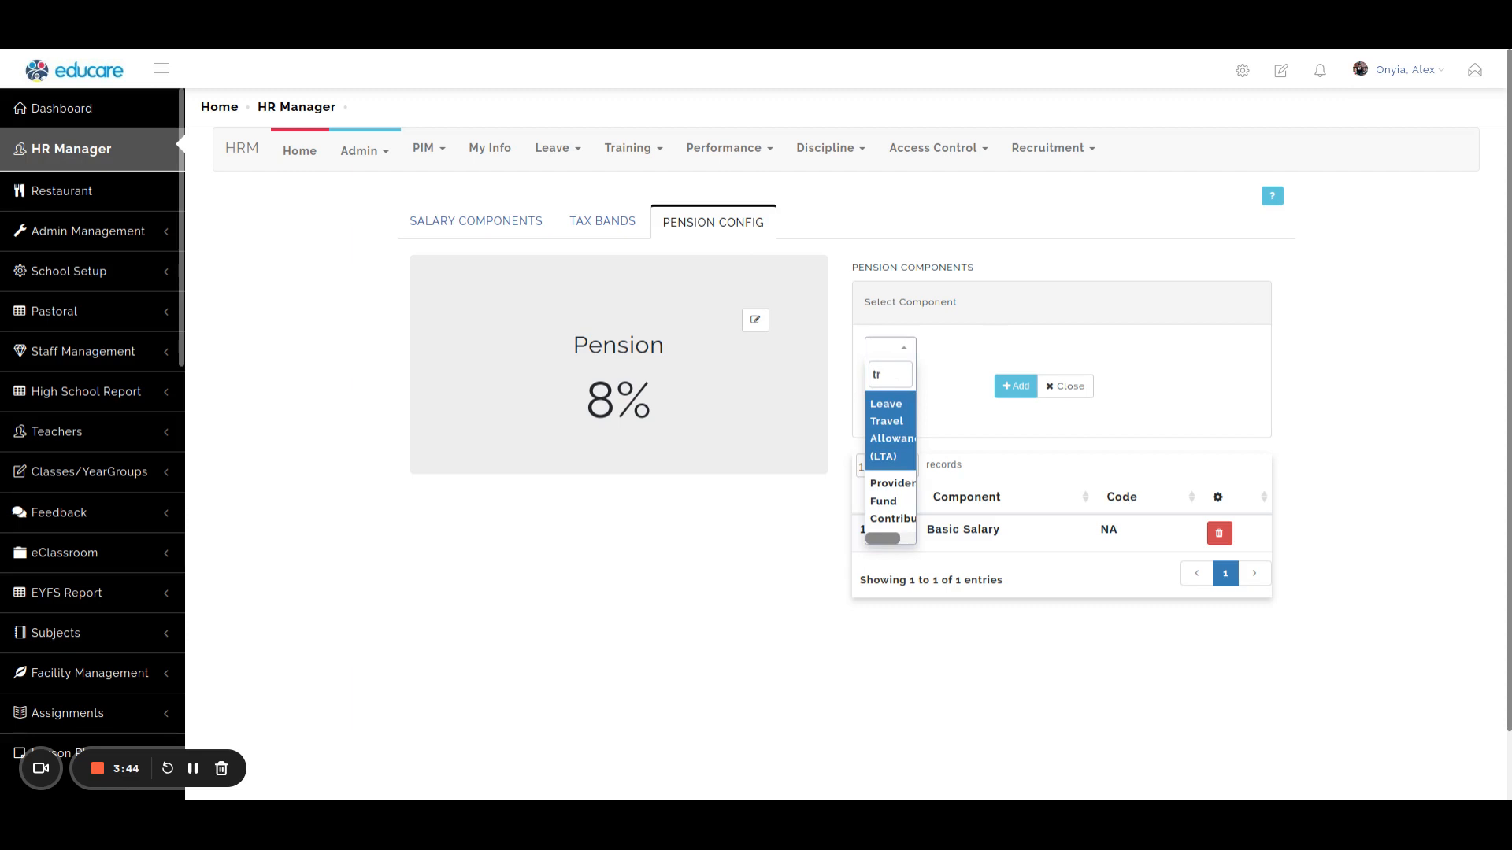
pyautogui.write('ans')
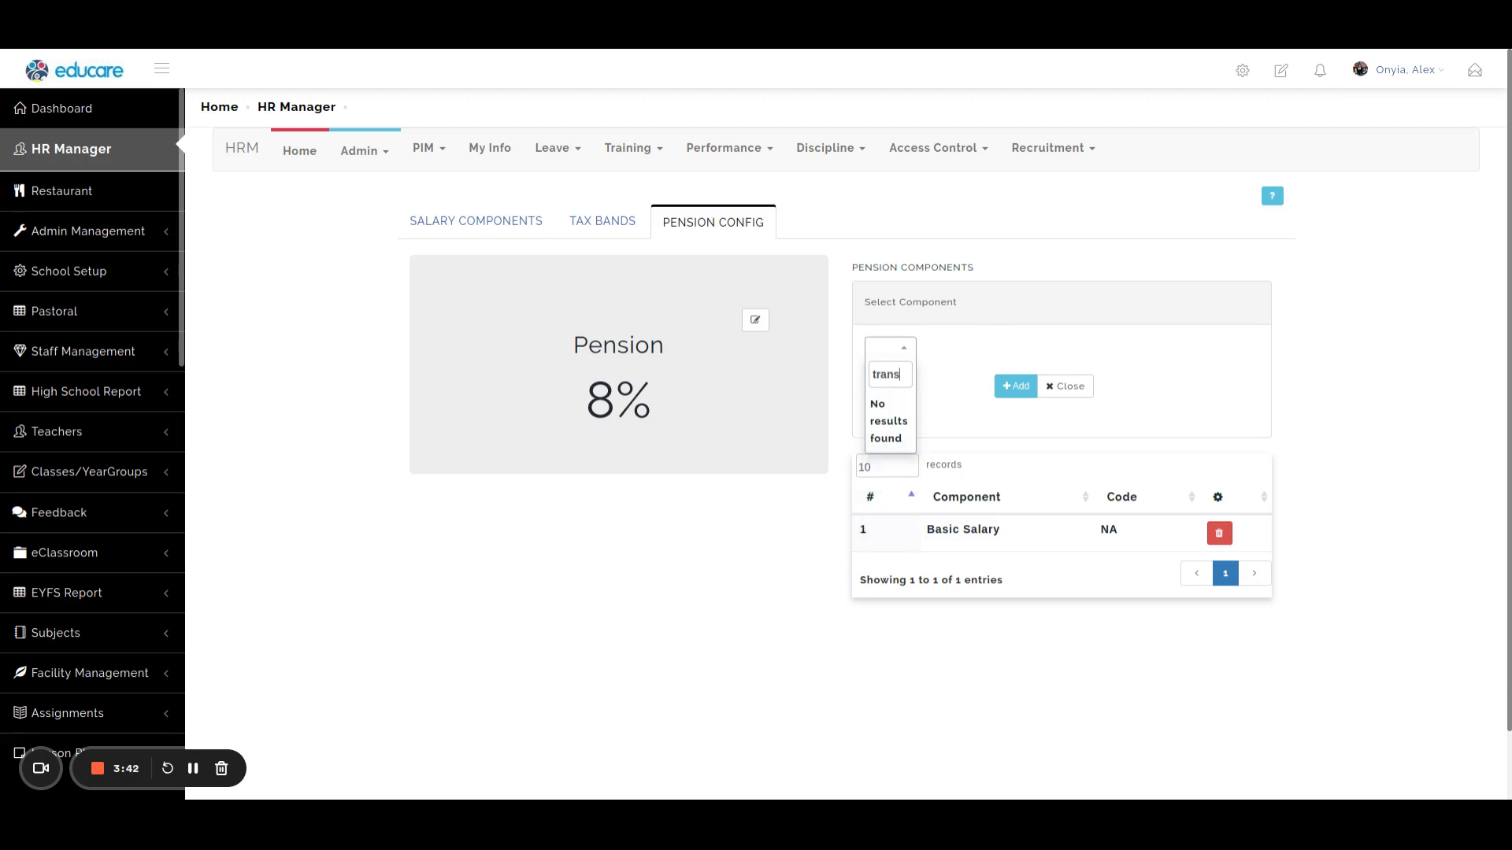
pyautogui.press('BackSpace')
pyautogui.press('BackSpace')
pyautogui.click(892, 405)
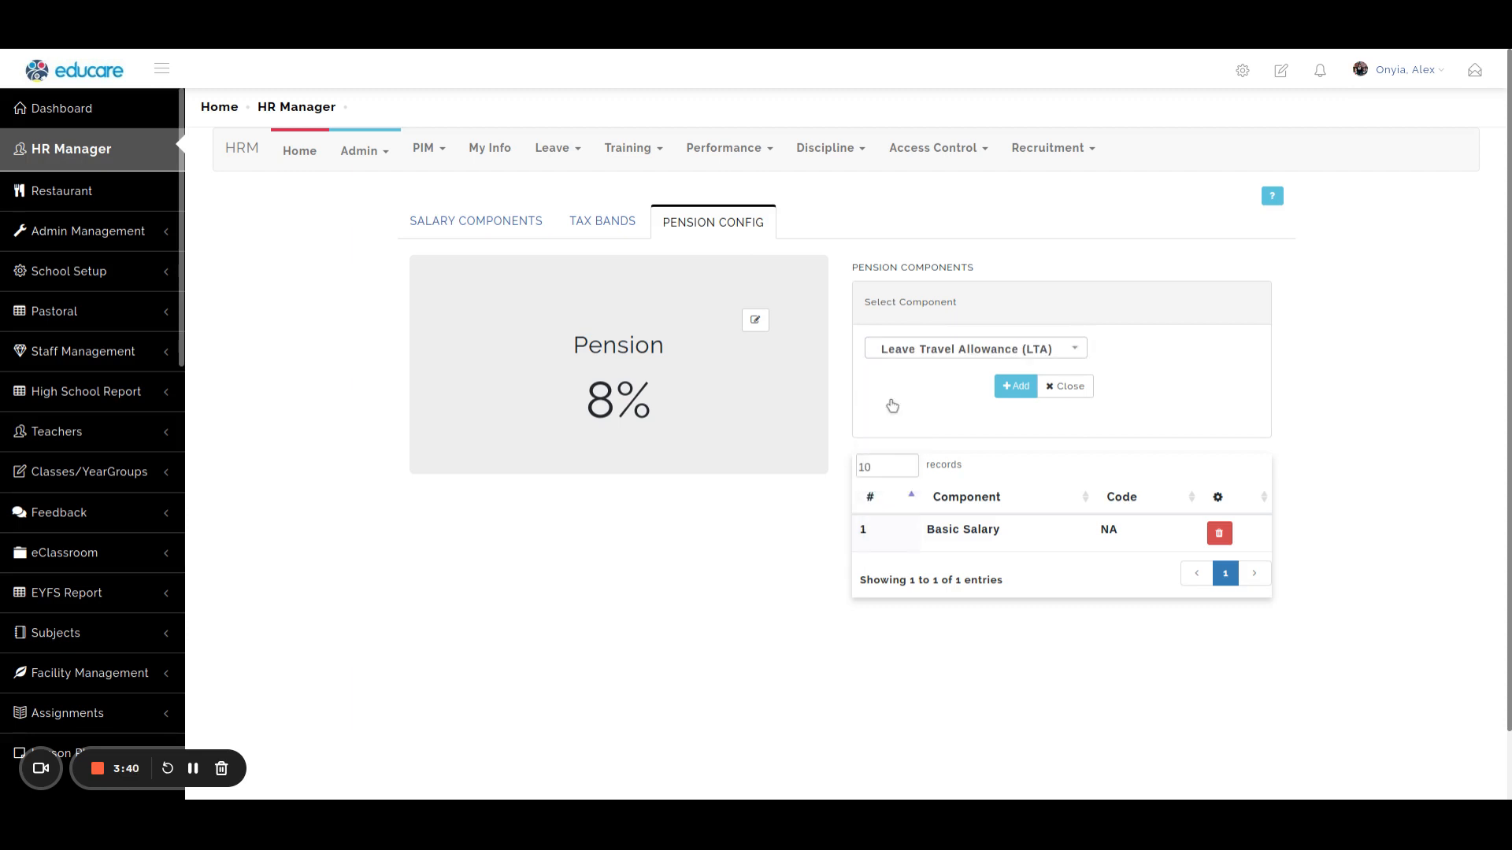
pyautogui.click(1016, 387)
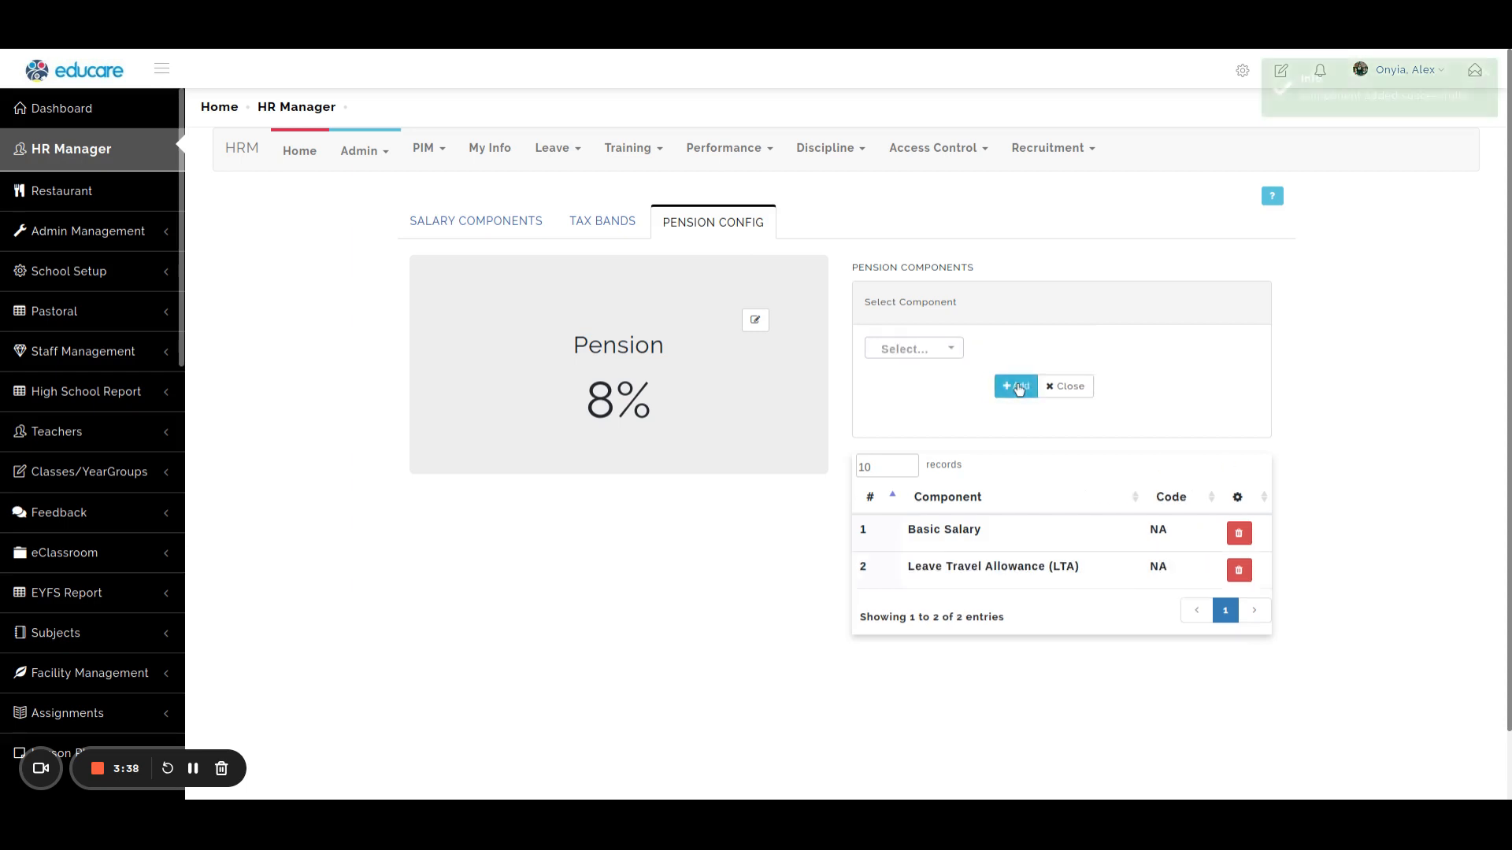
# Add House Rent Allowance (HRA) to the pension components.
pyautogui.click(913, 349)
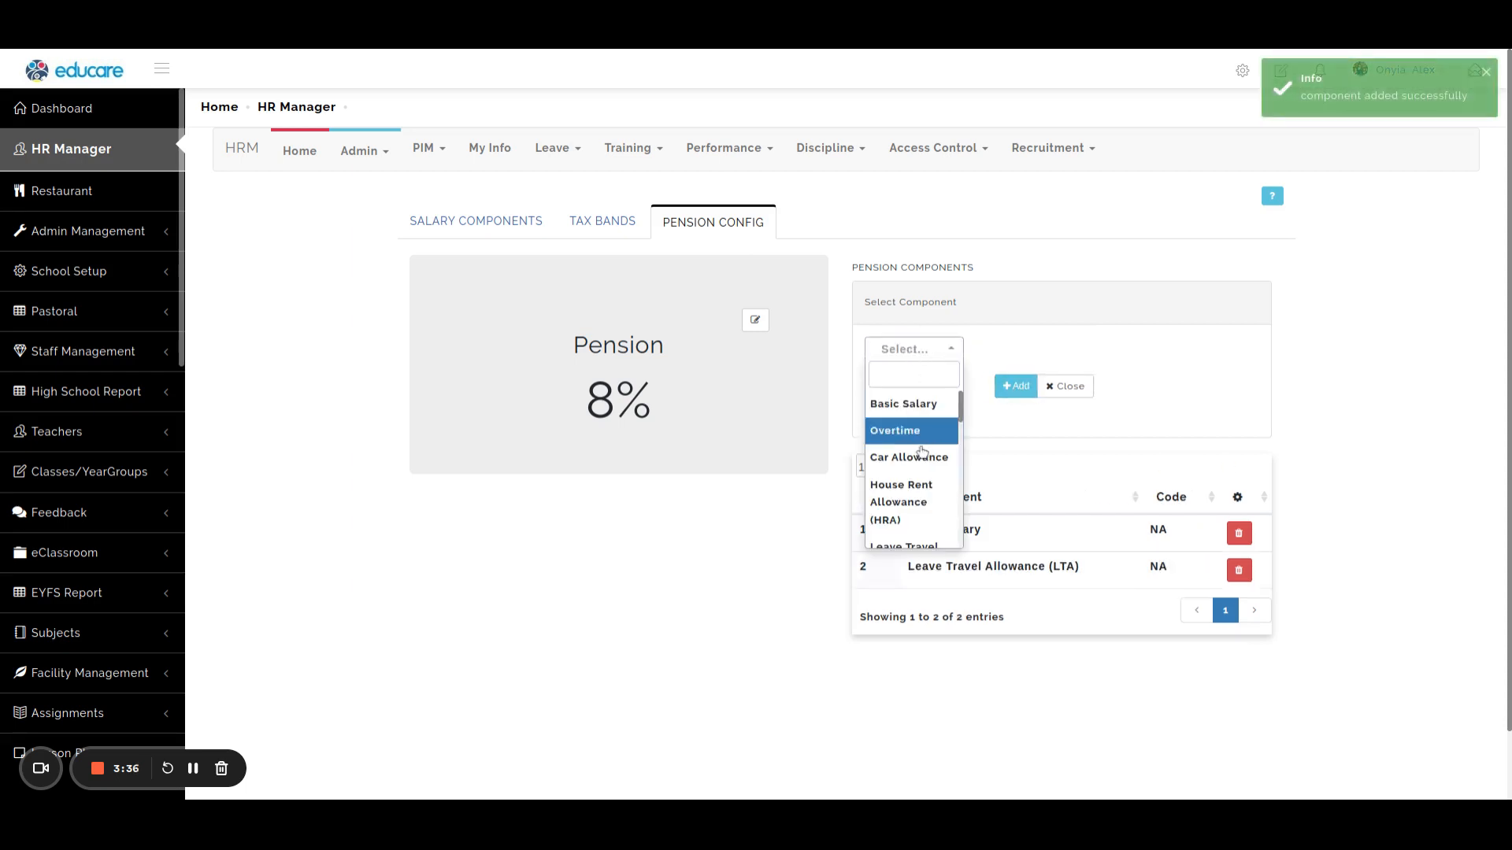
pyautogui.click(904, 505)
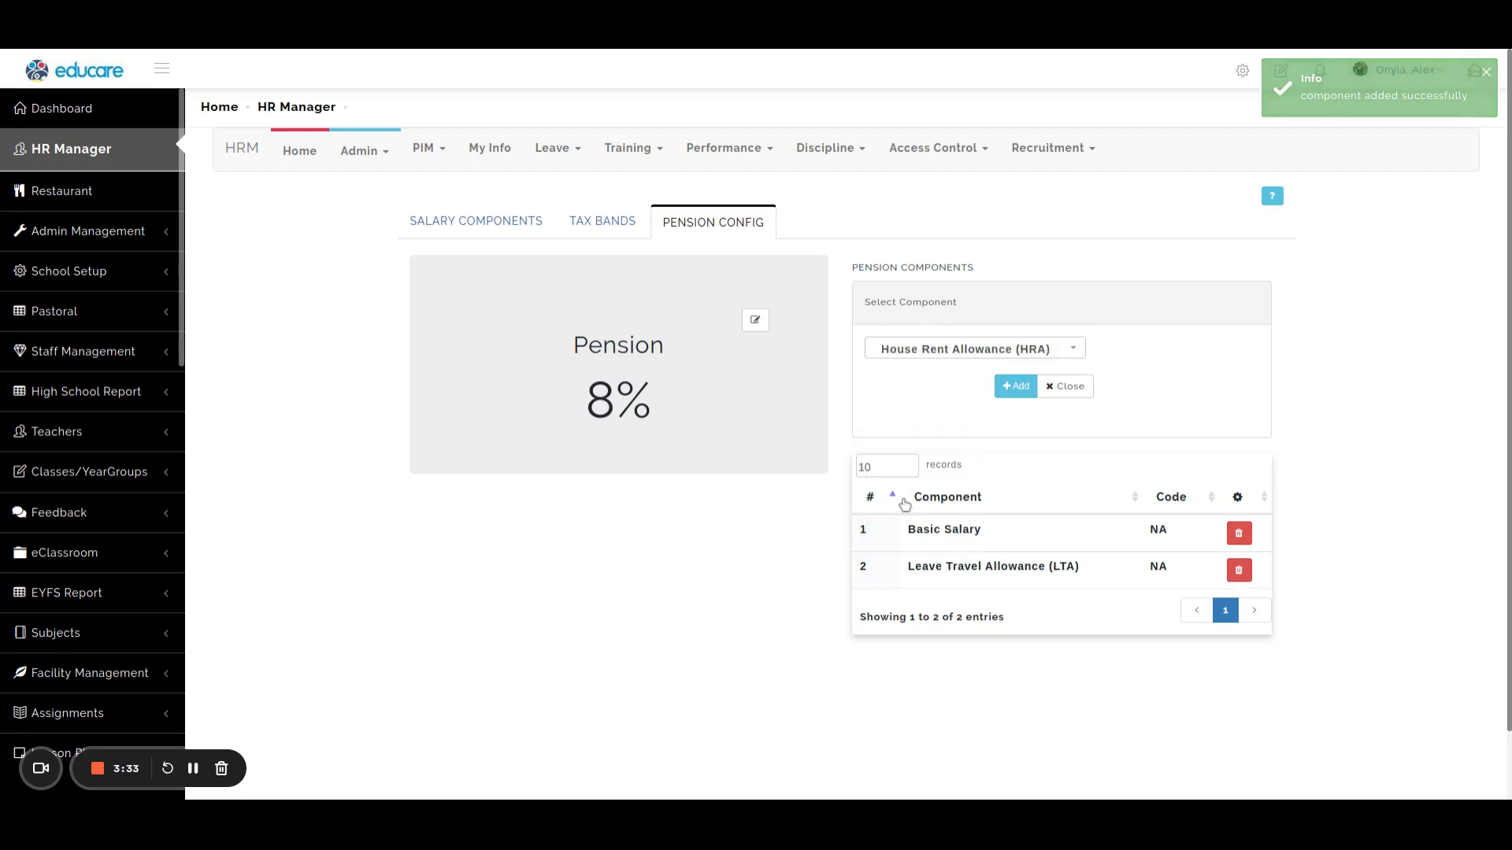
pyautogui.click(1016, 387)
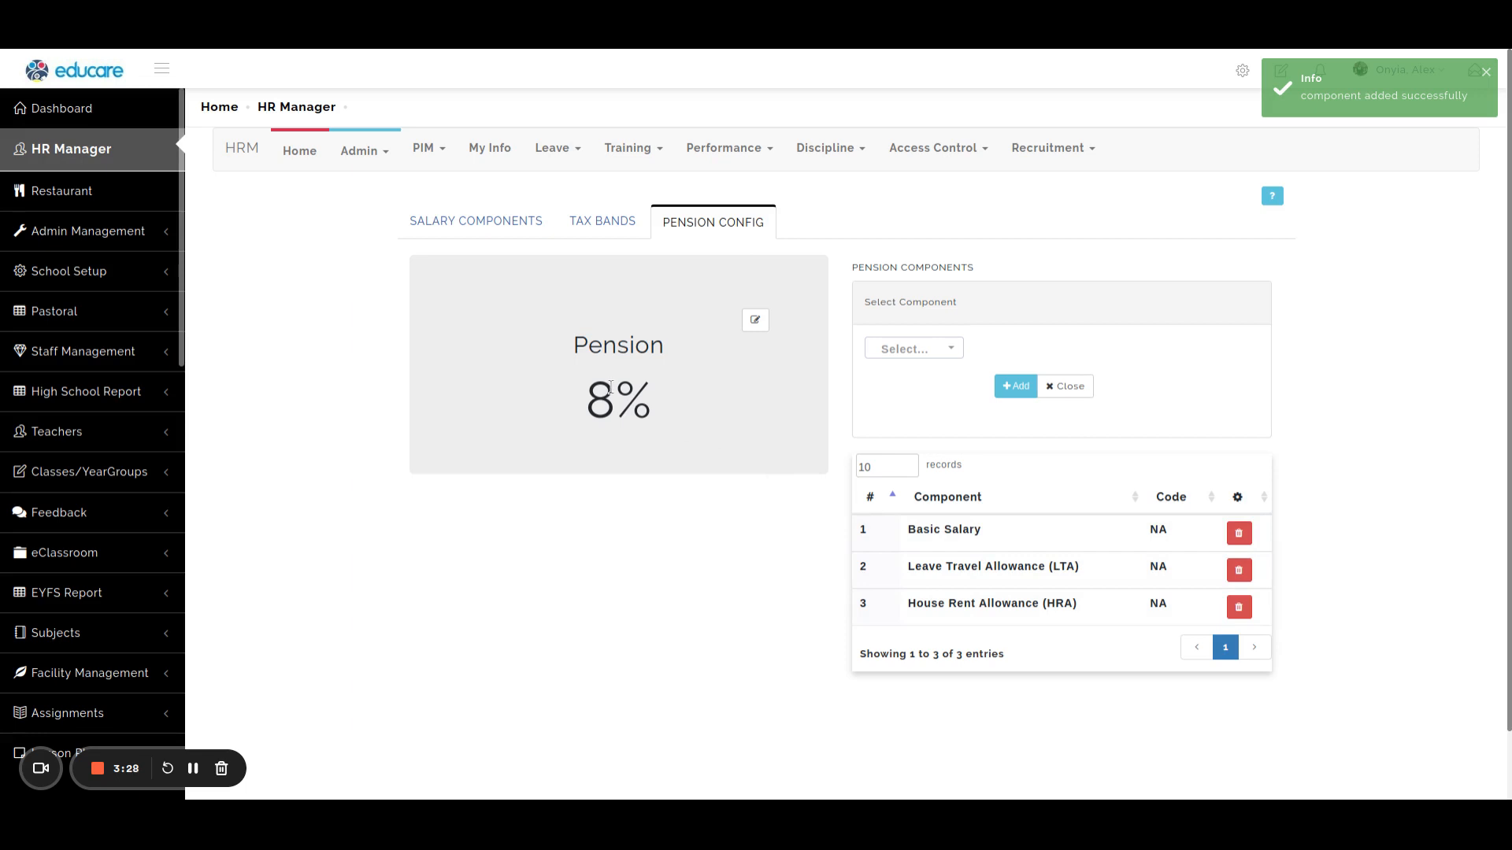
# Rename the pension to "Staff Pension" with a percentage of 8 and save it.
pyautogui.click(757, 322)
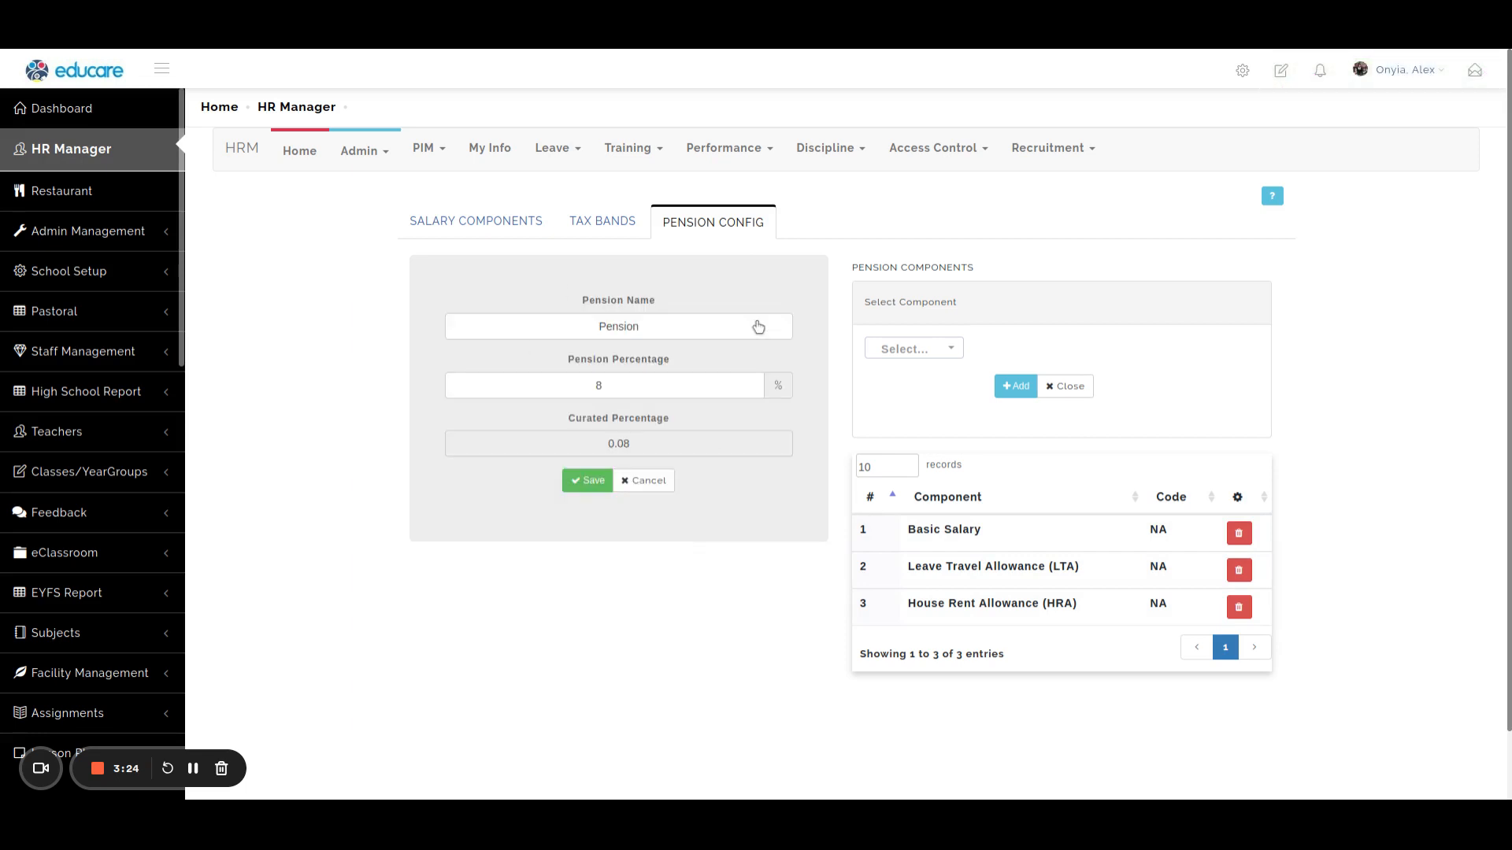
pyautogui.doubleClick(657, 325)
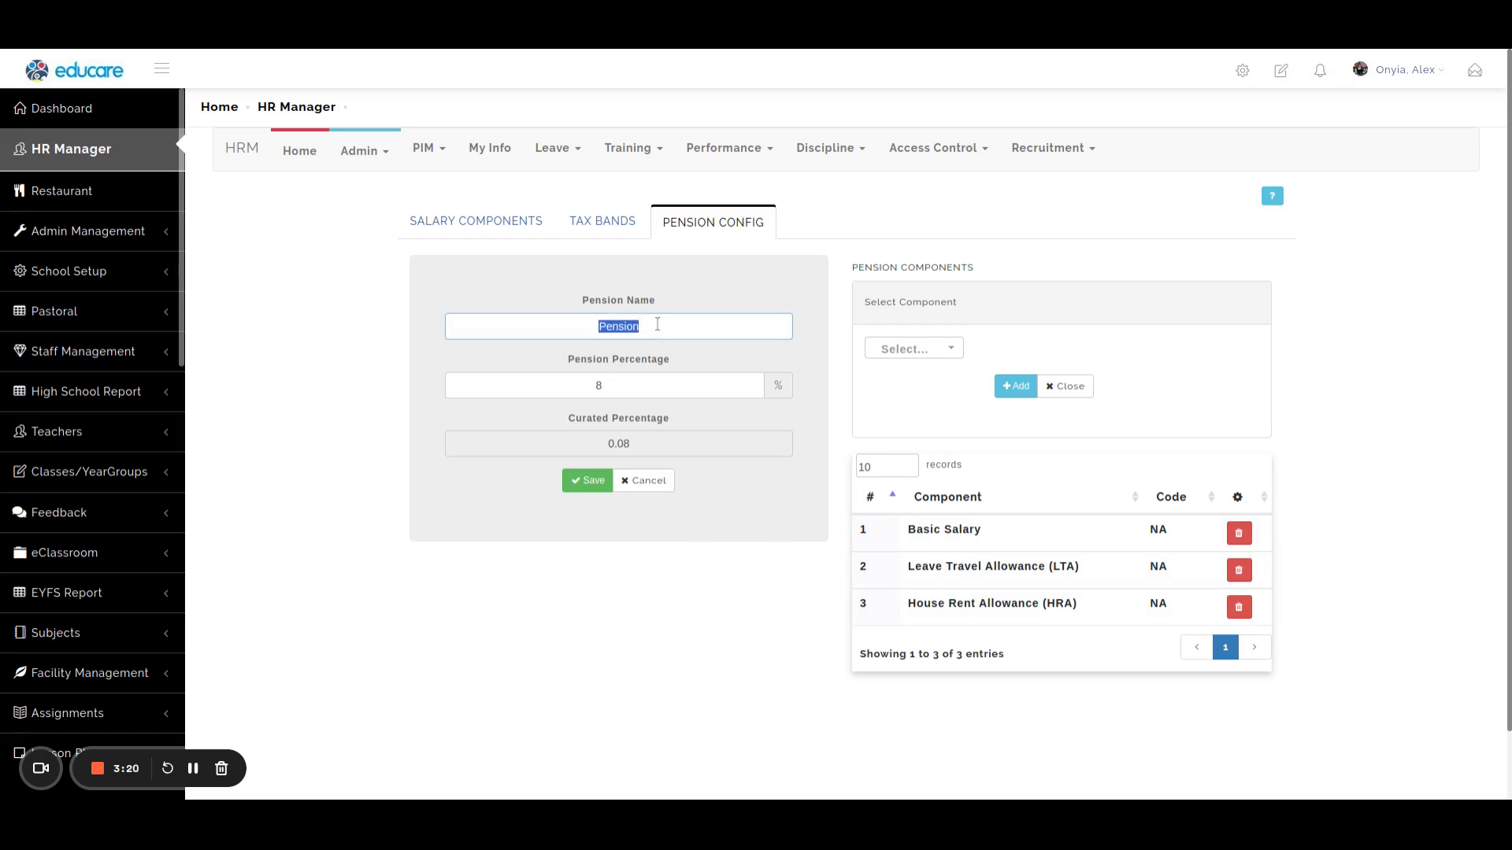
pyautogui.press('Home')
pyautogui.write('Staff')
pyautogui.click(757, 383)
pyautogui.click(756, 389)
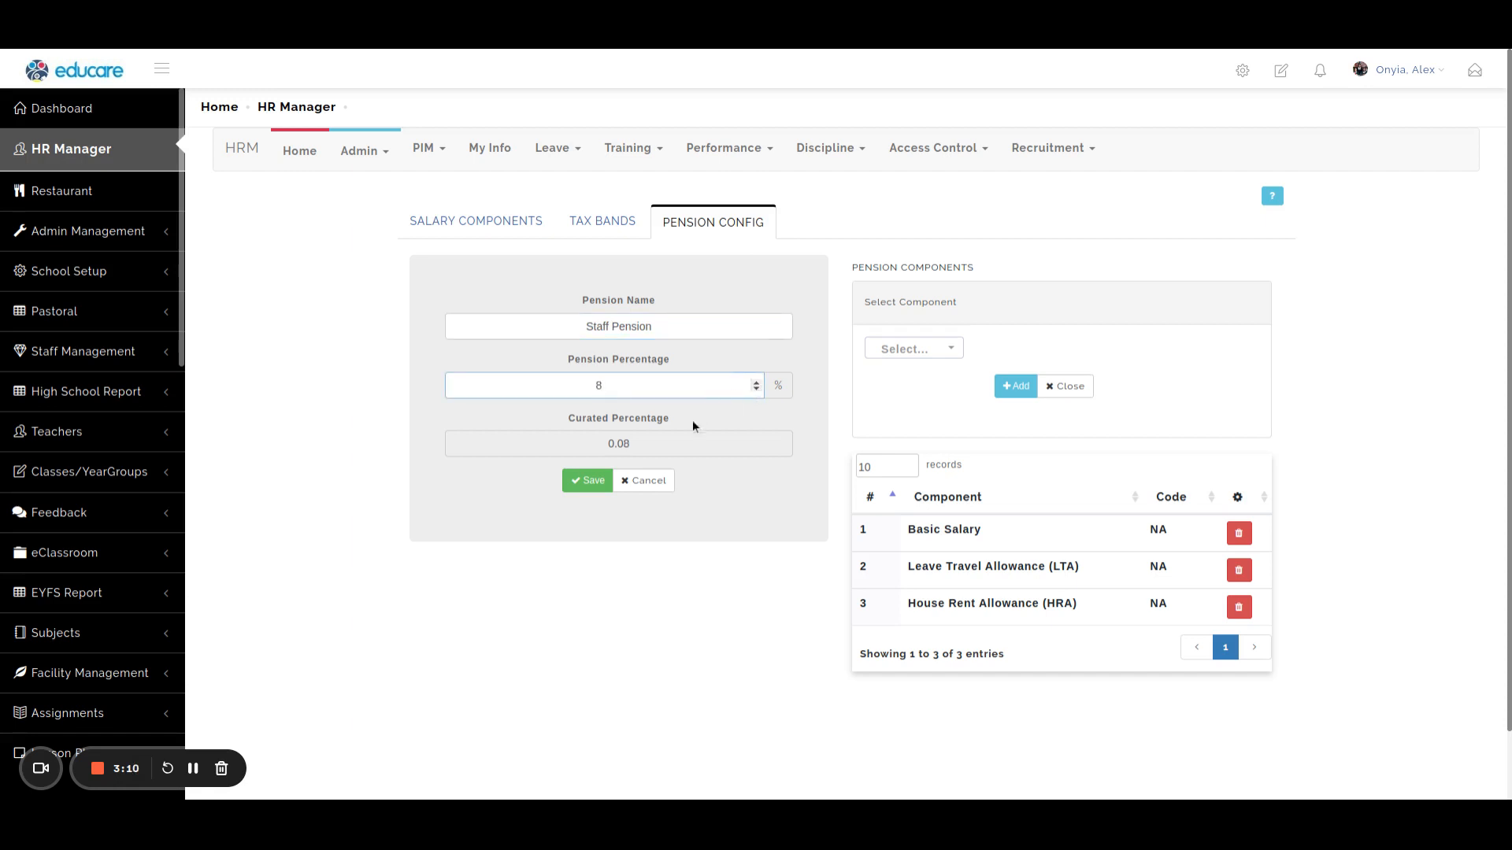
pyautogui.click(583, 482)
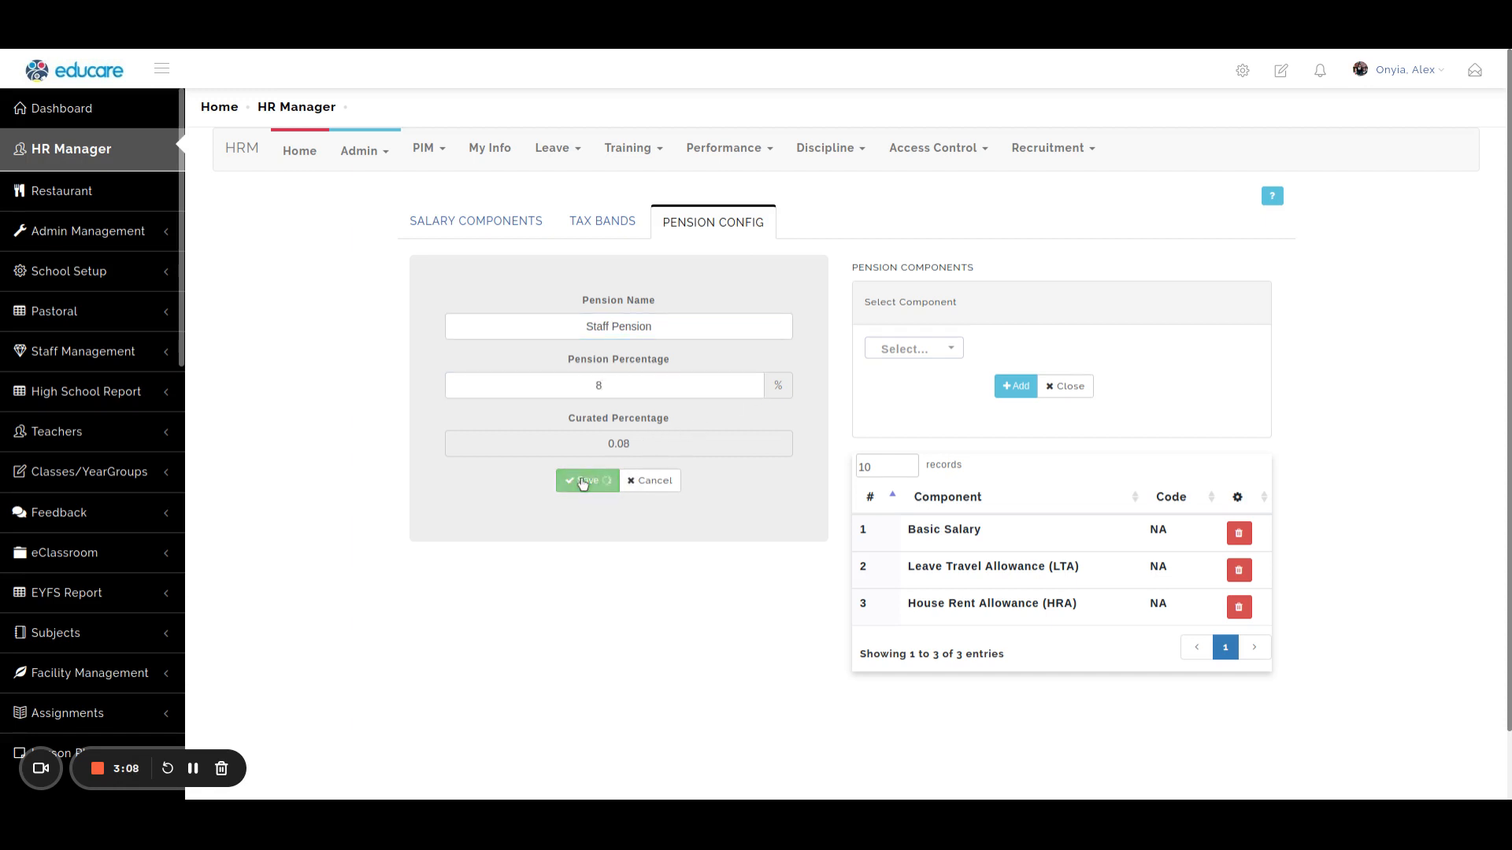
# Examine the tax bands and the edit form of the first band, leaving its values unedited.
pyautogui.click(604, 222)
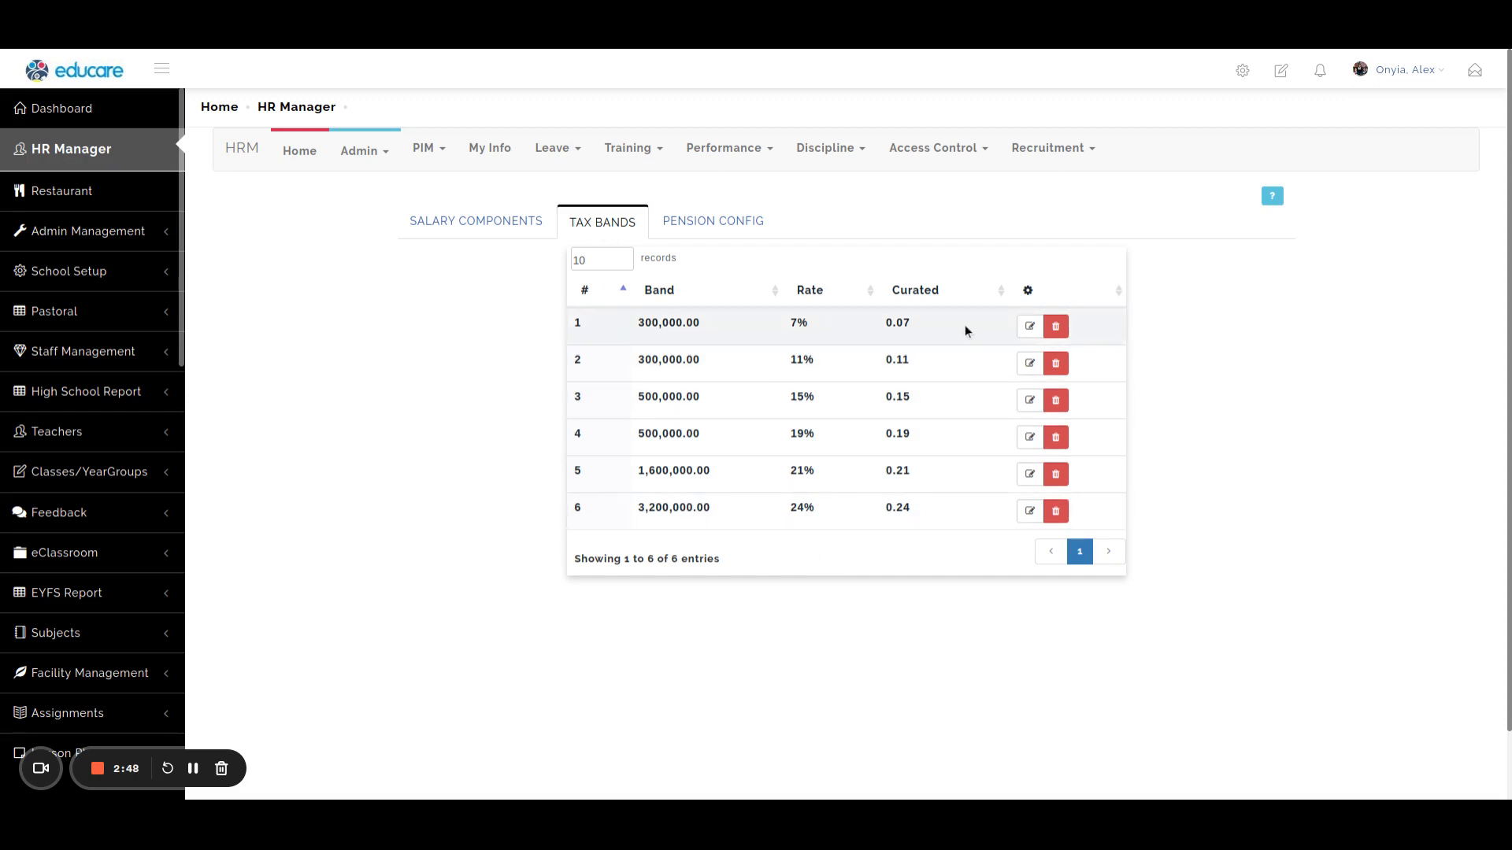
pyautogui.click(1029, 326)
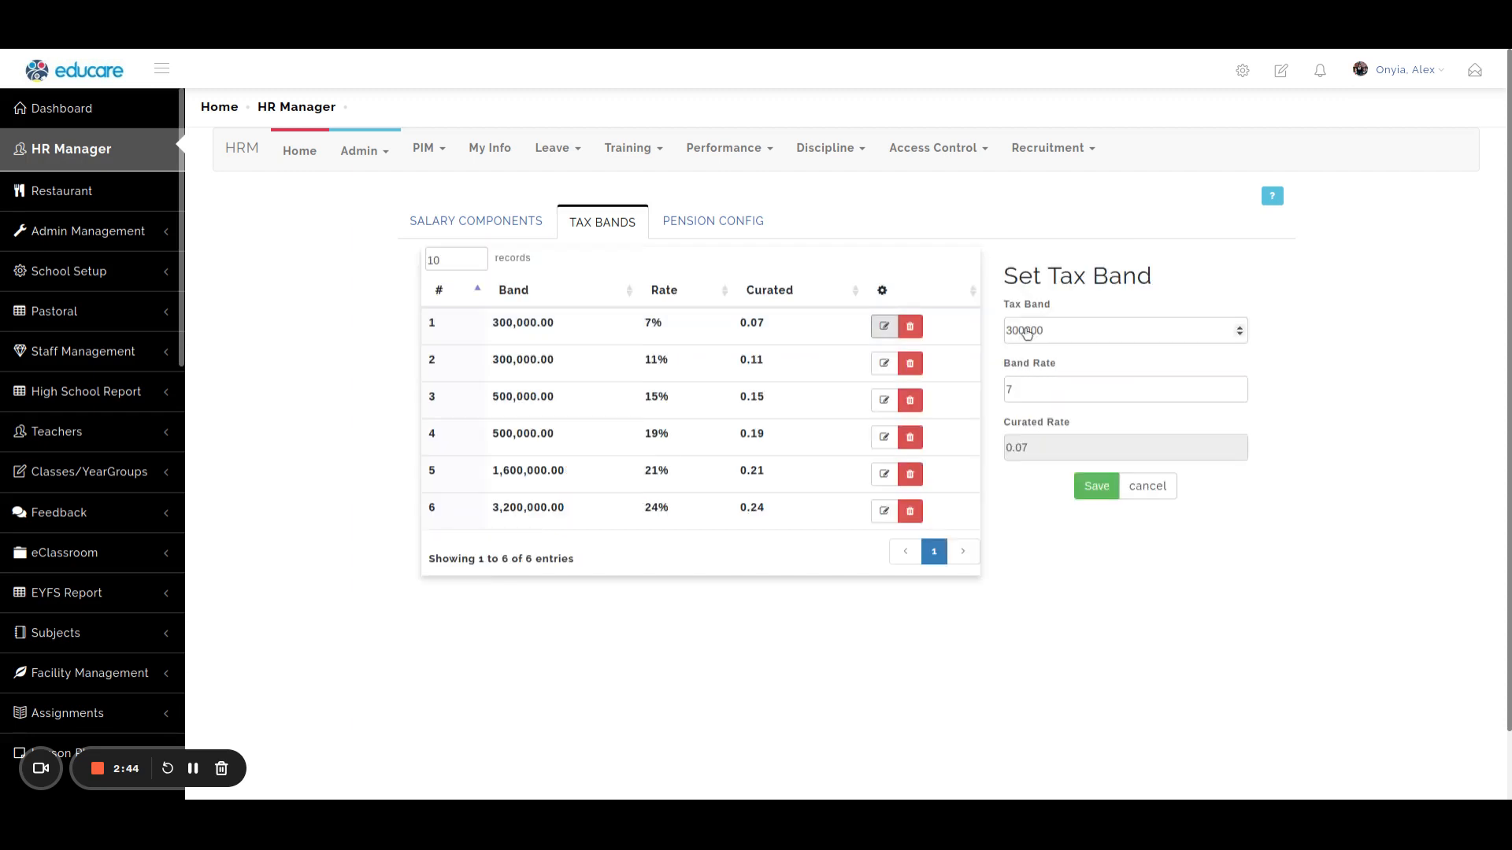
pyautogui.click(1149, 486)
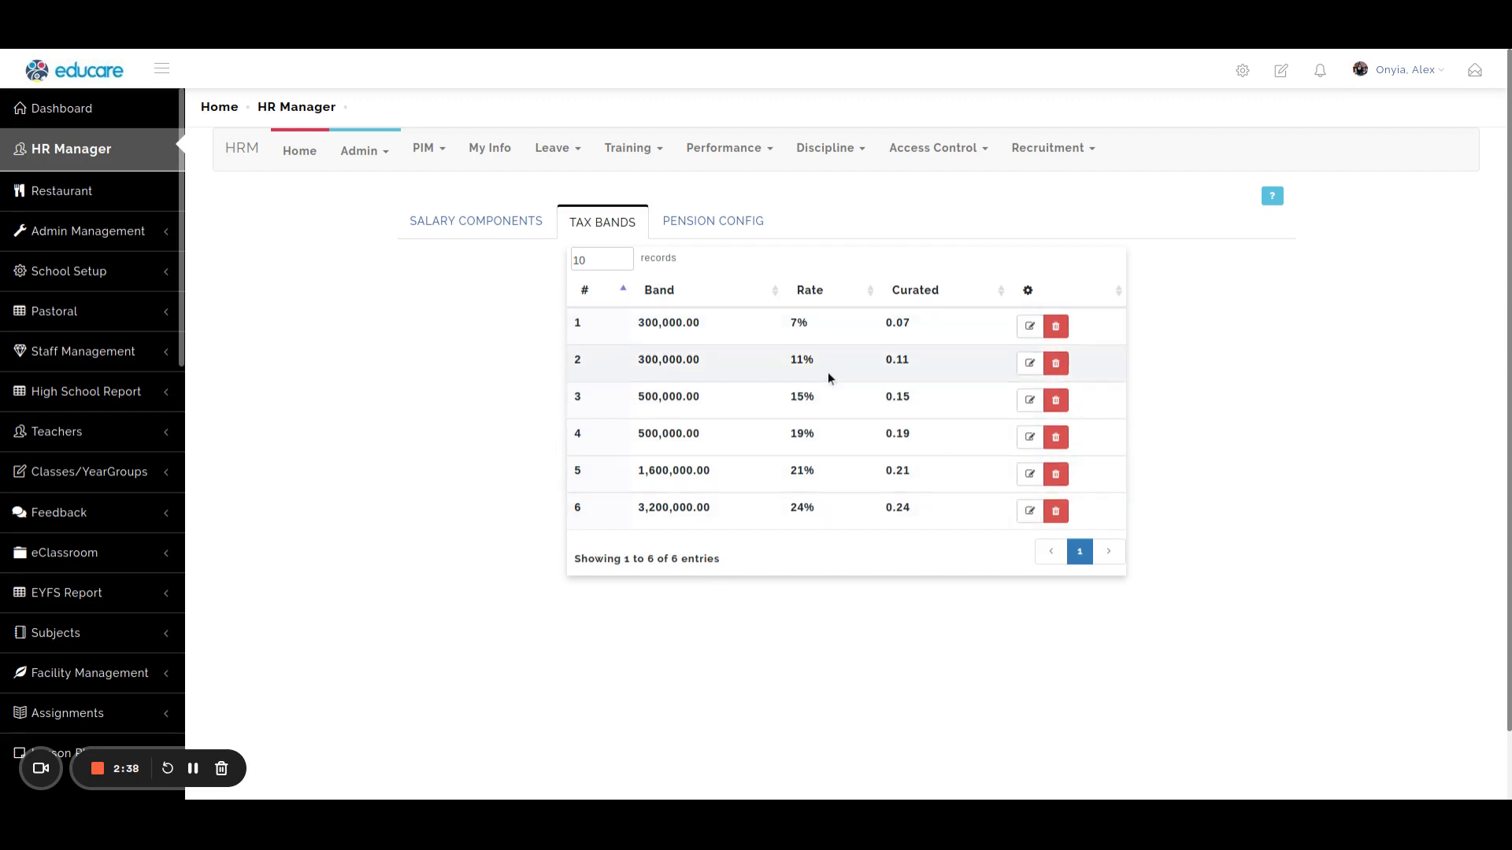
# Edit the Basic Salary component to use the Percentage value type with From Gross set to Yes, and save it.
pyautogui.click(469, 221)
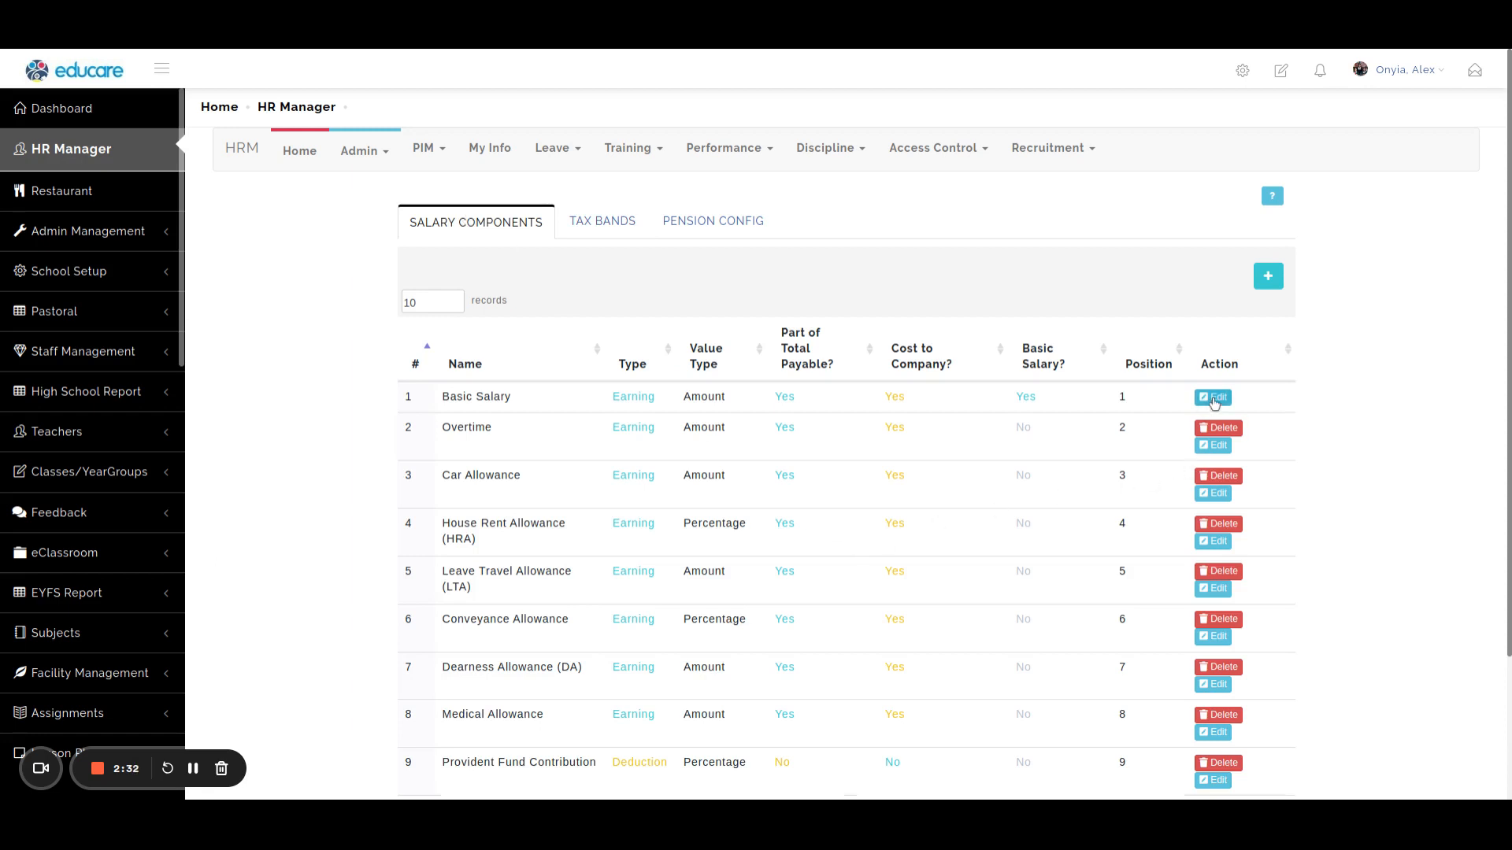
pyautogui.click(1211, 399)
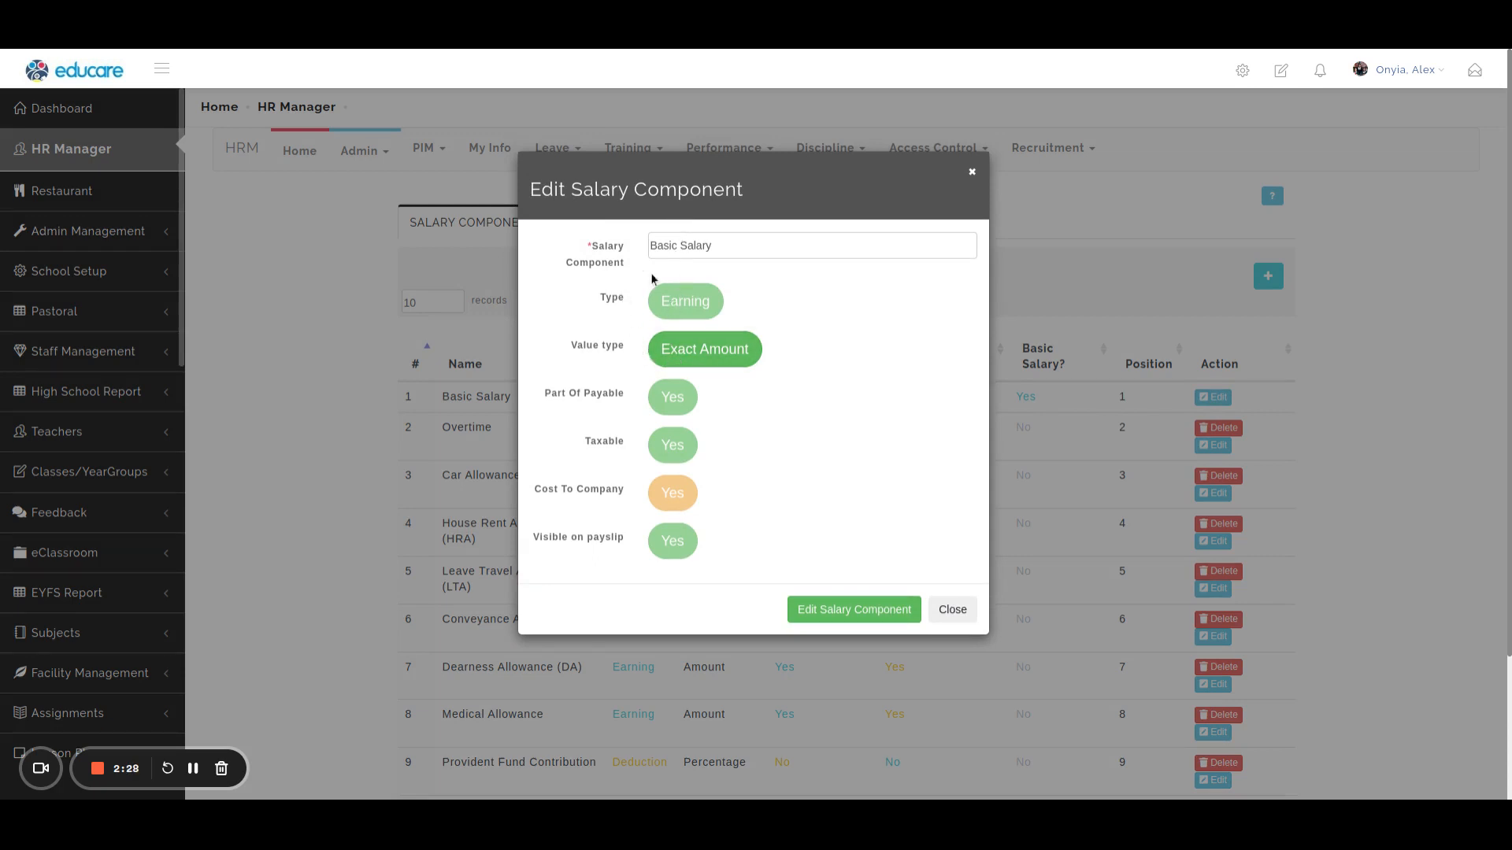
pyautogui.click(722, 353)
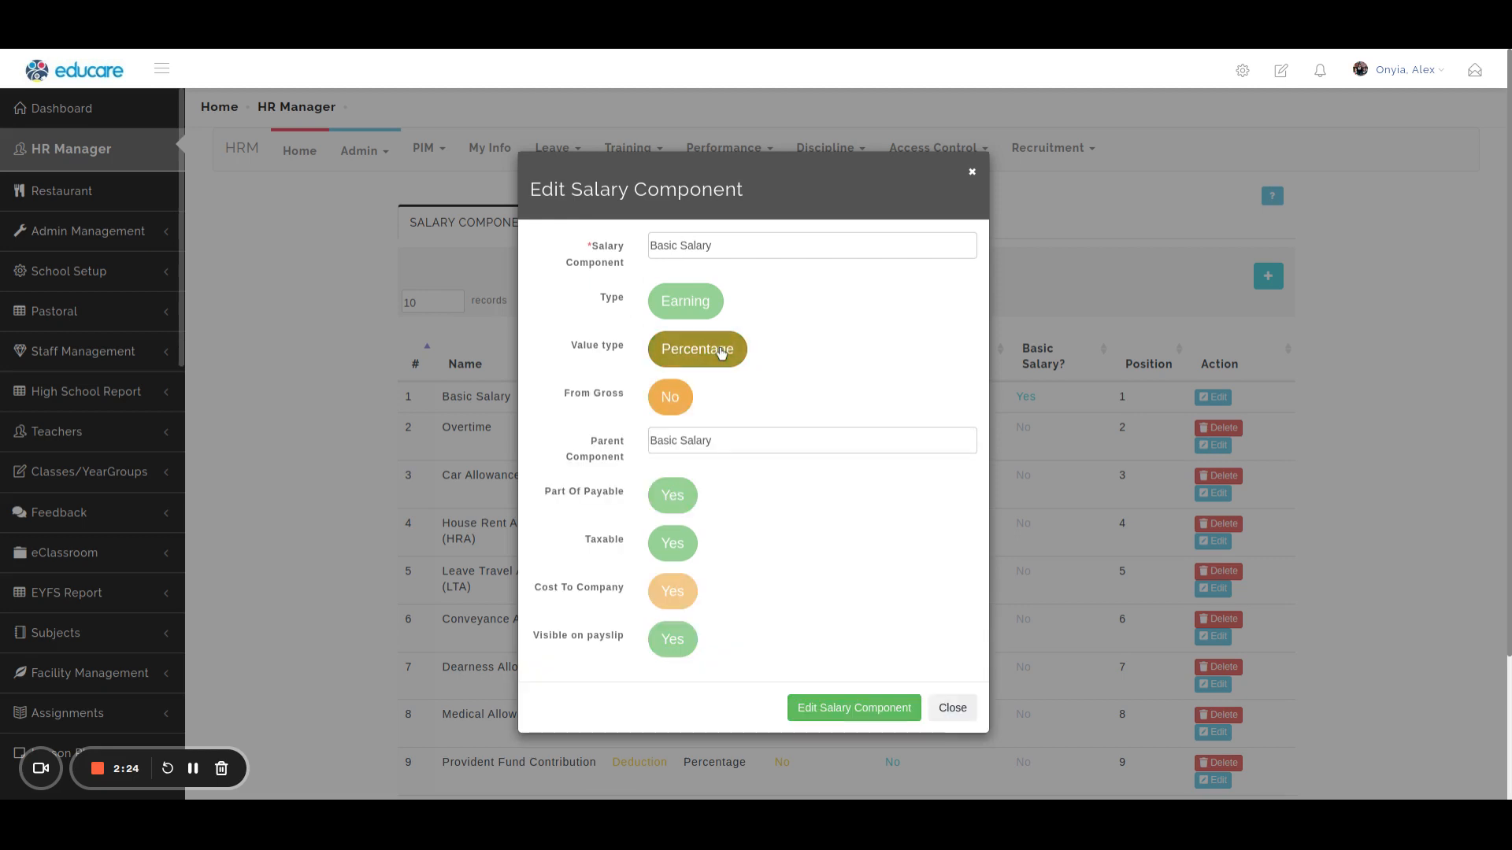
pyautogui.click(722, 354)
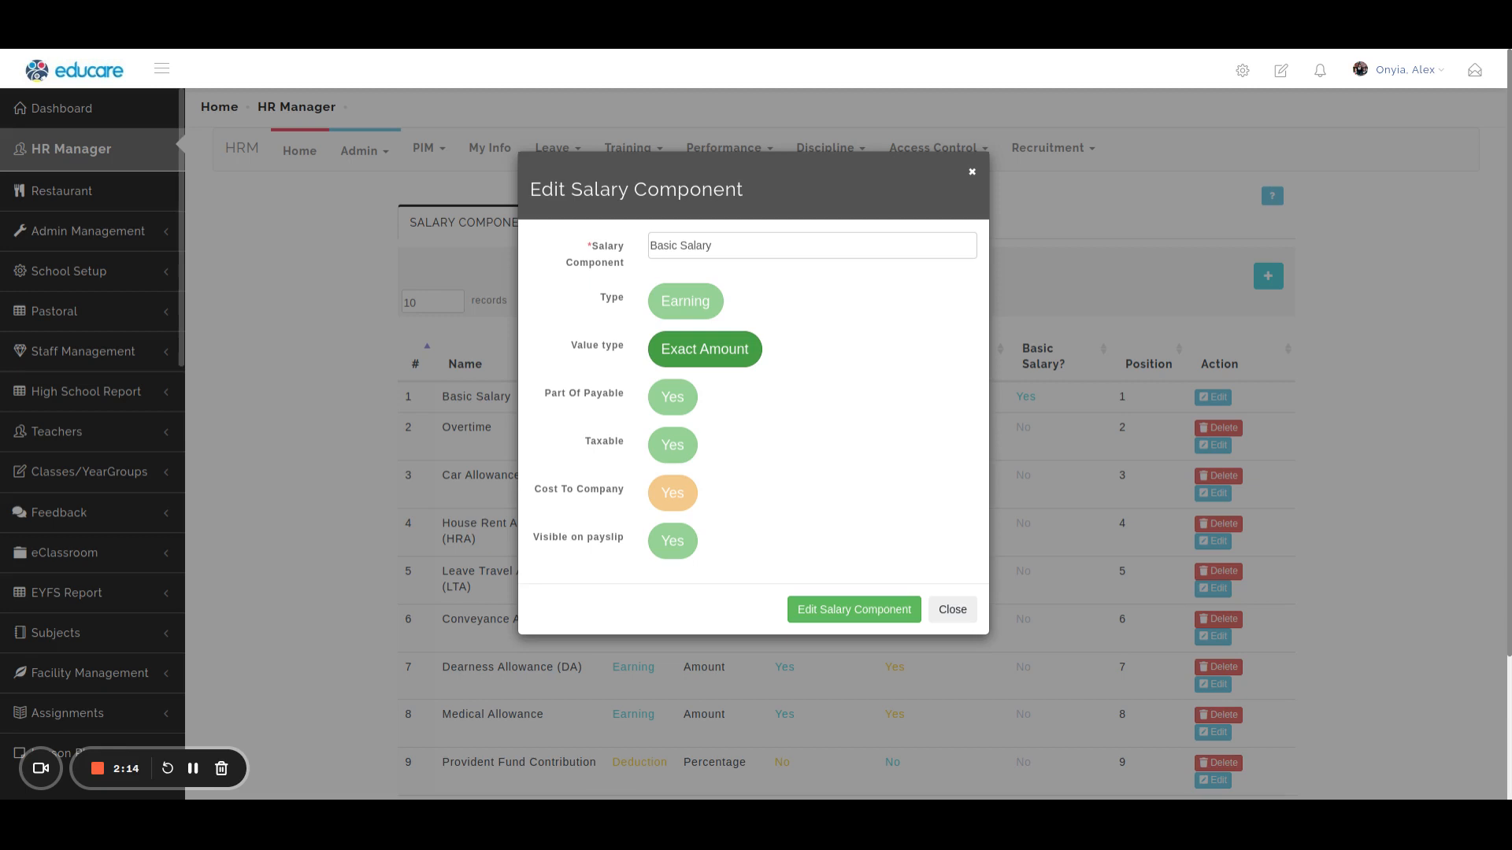
pyautogui.click(701, 354)
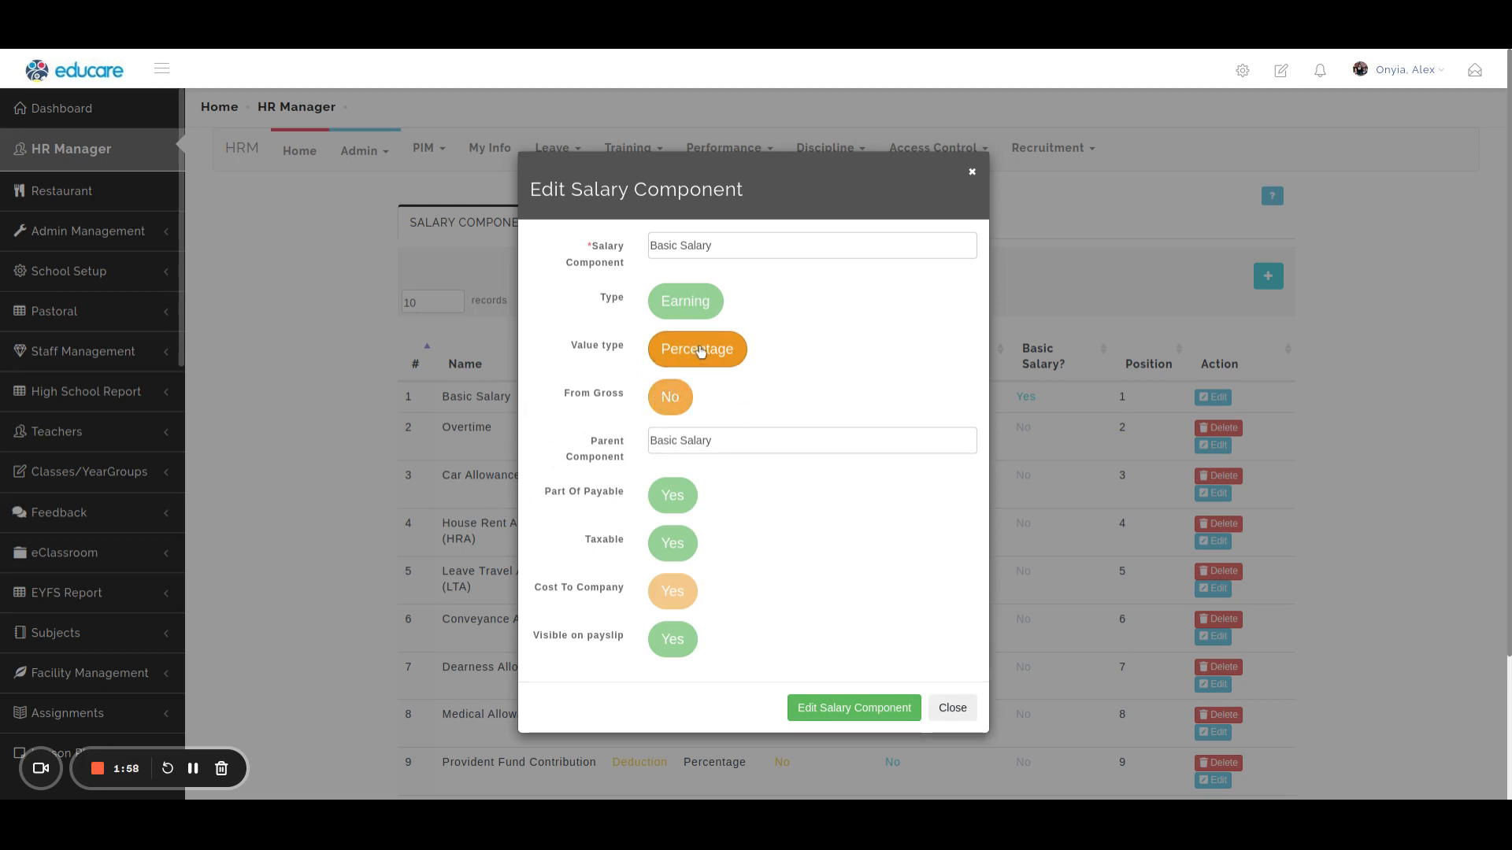
pyautogui.click(673, 398)
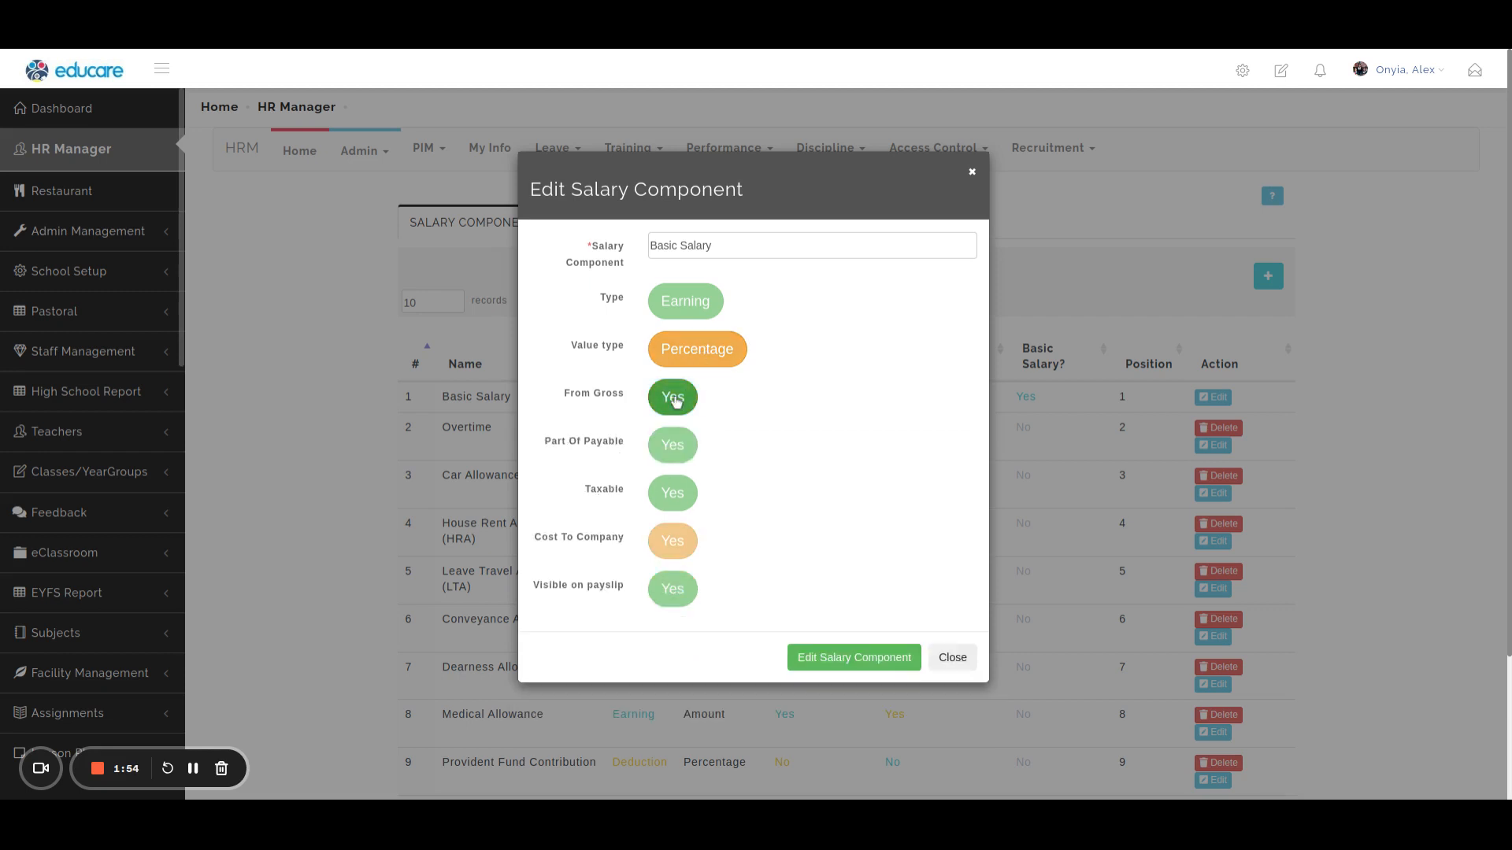
pyautogui.click(674, 398)
pyautogui.click(698, 444)
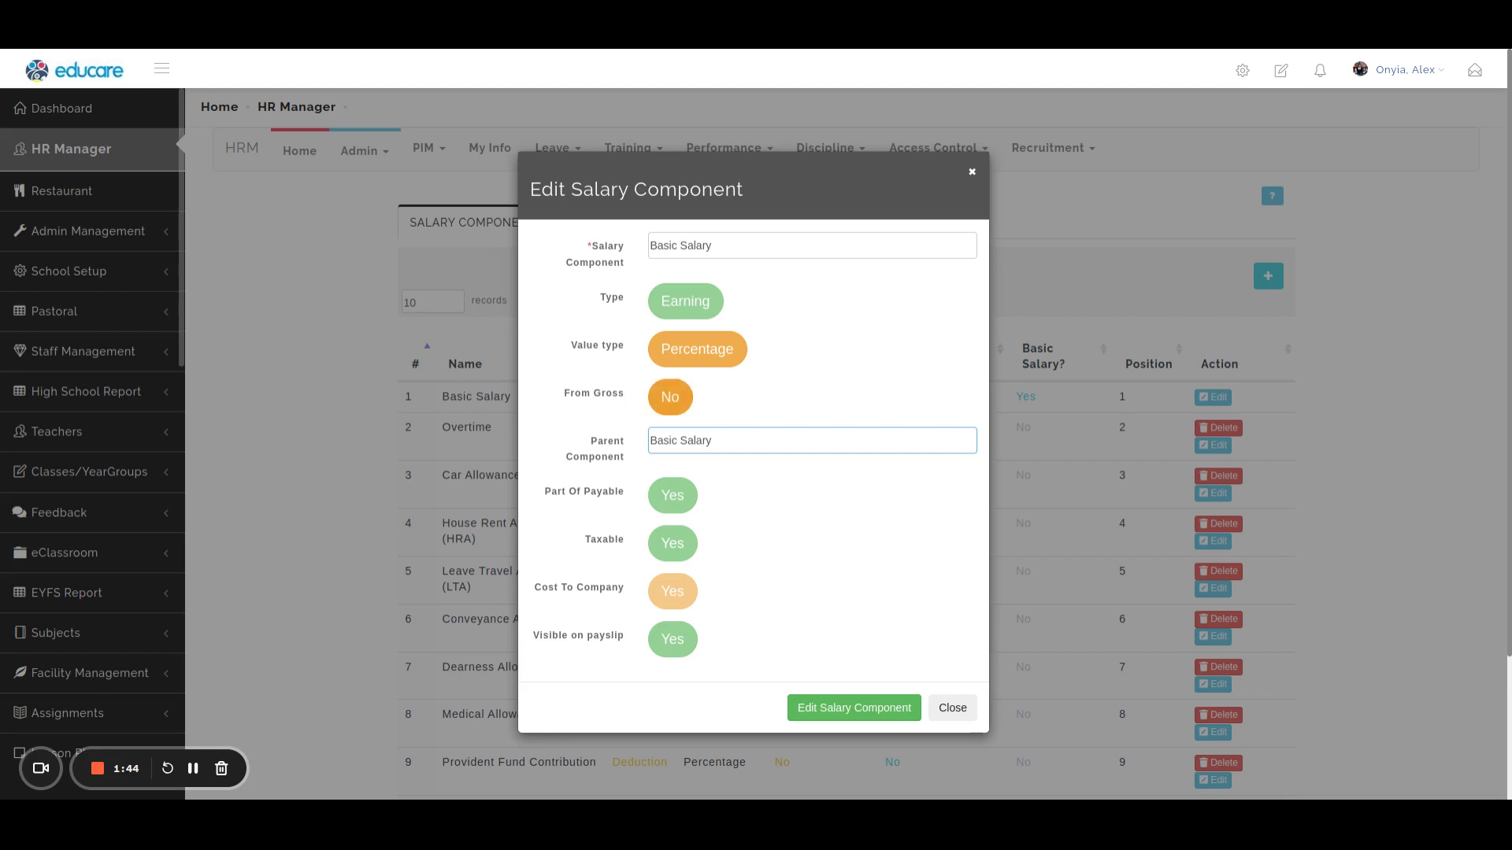
pyautogui.click(671, 400)
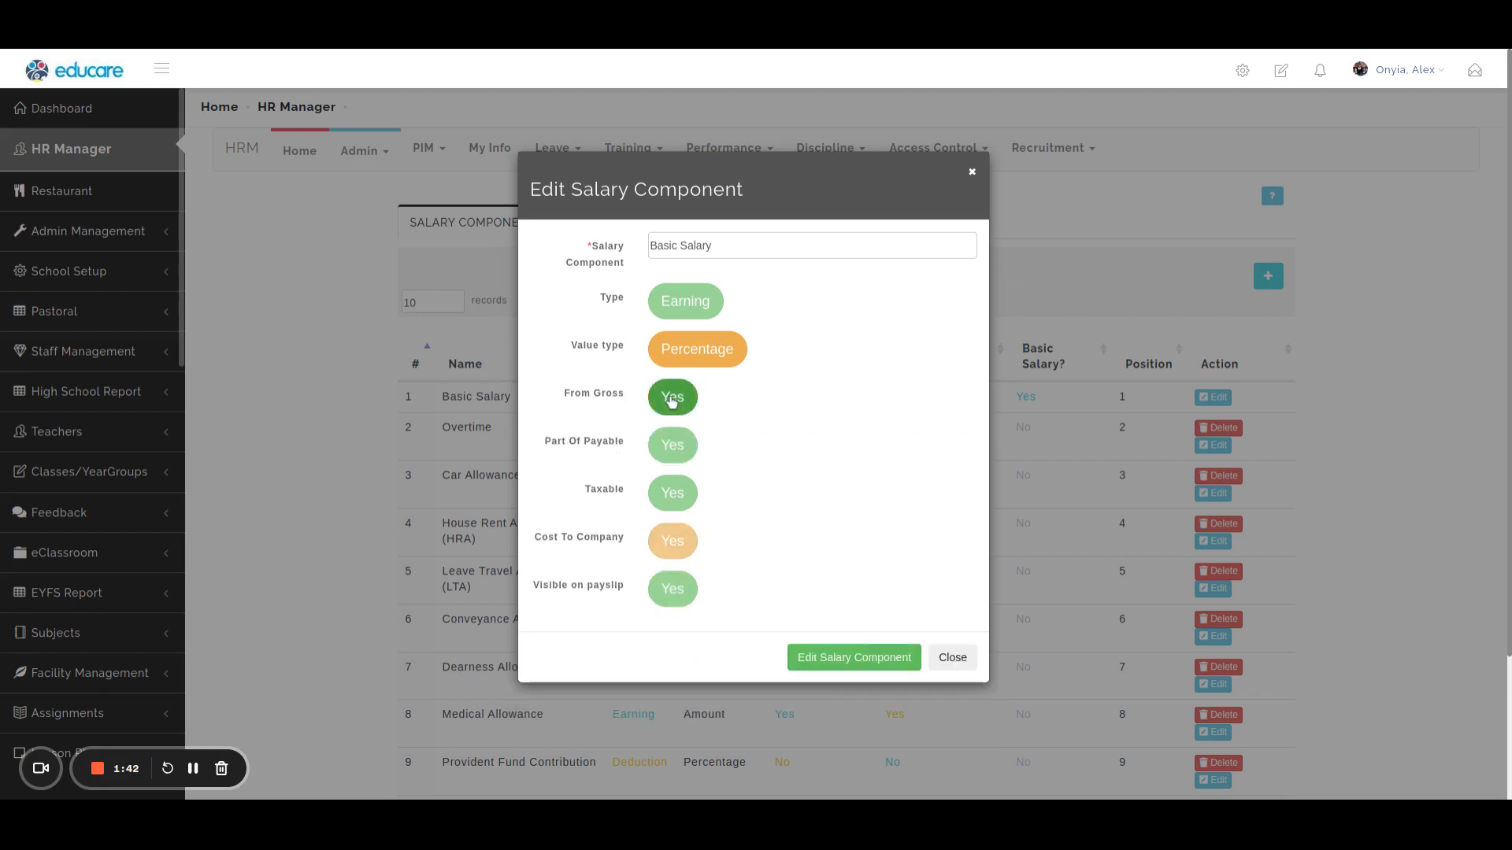
pyautogui.click(849, 658)
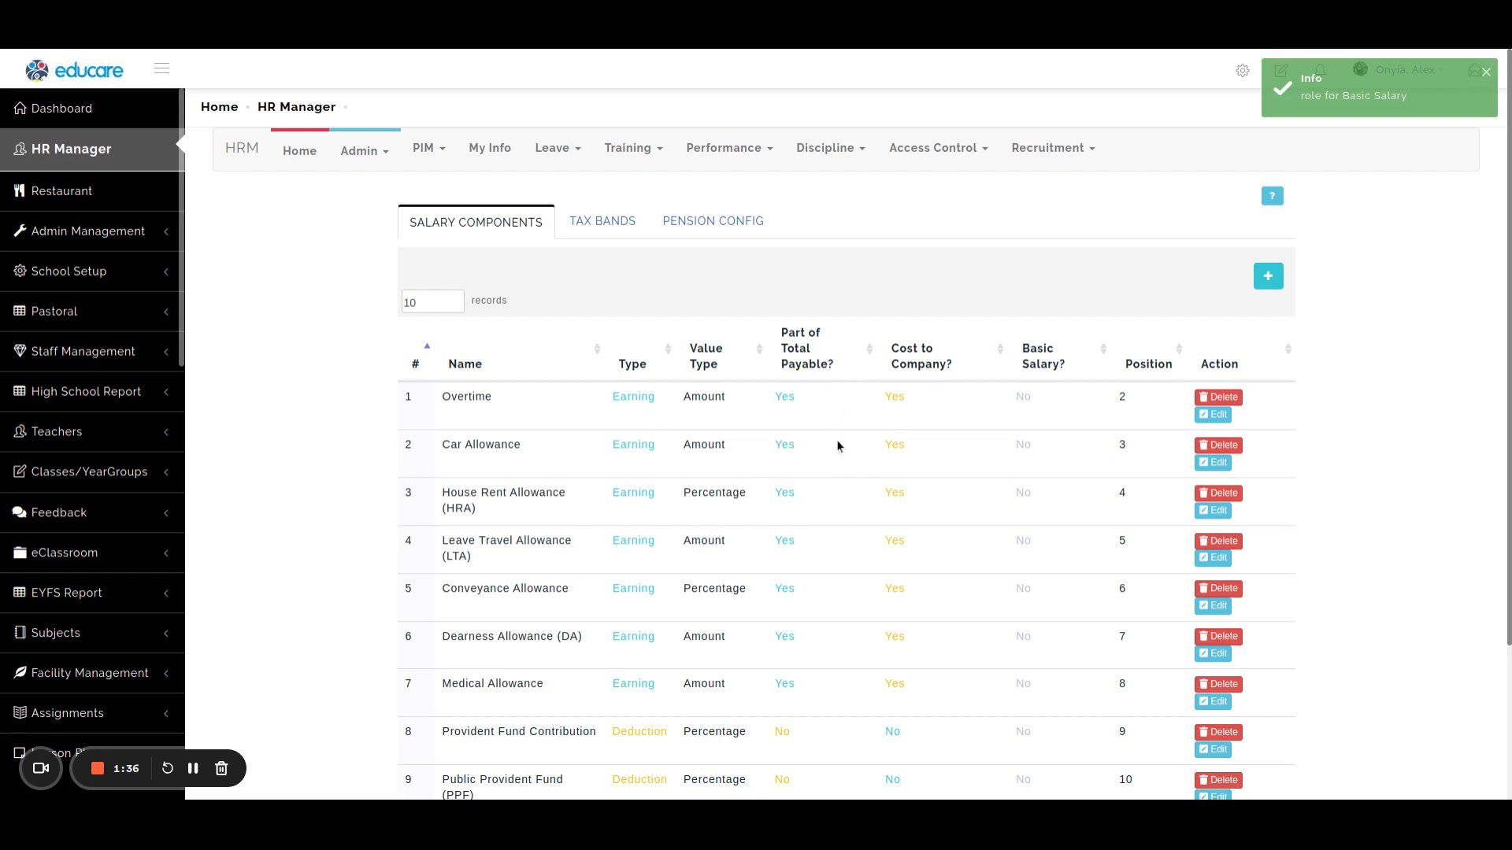
pyautogui.scroll(-3, 926, 525)
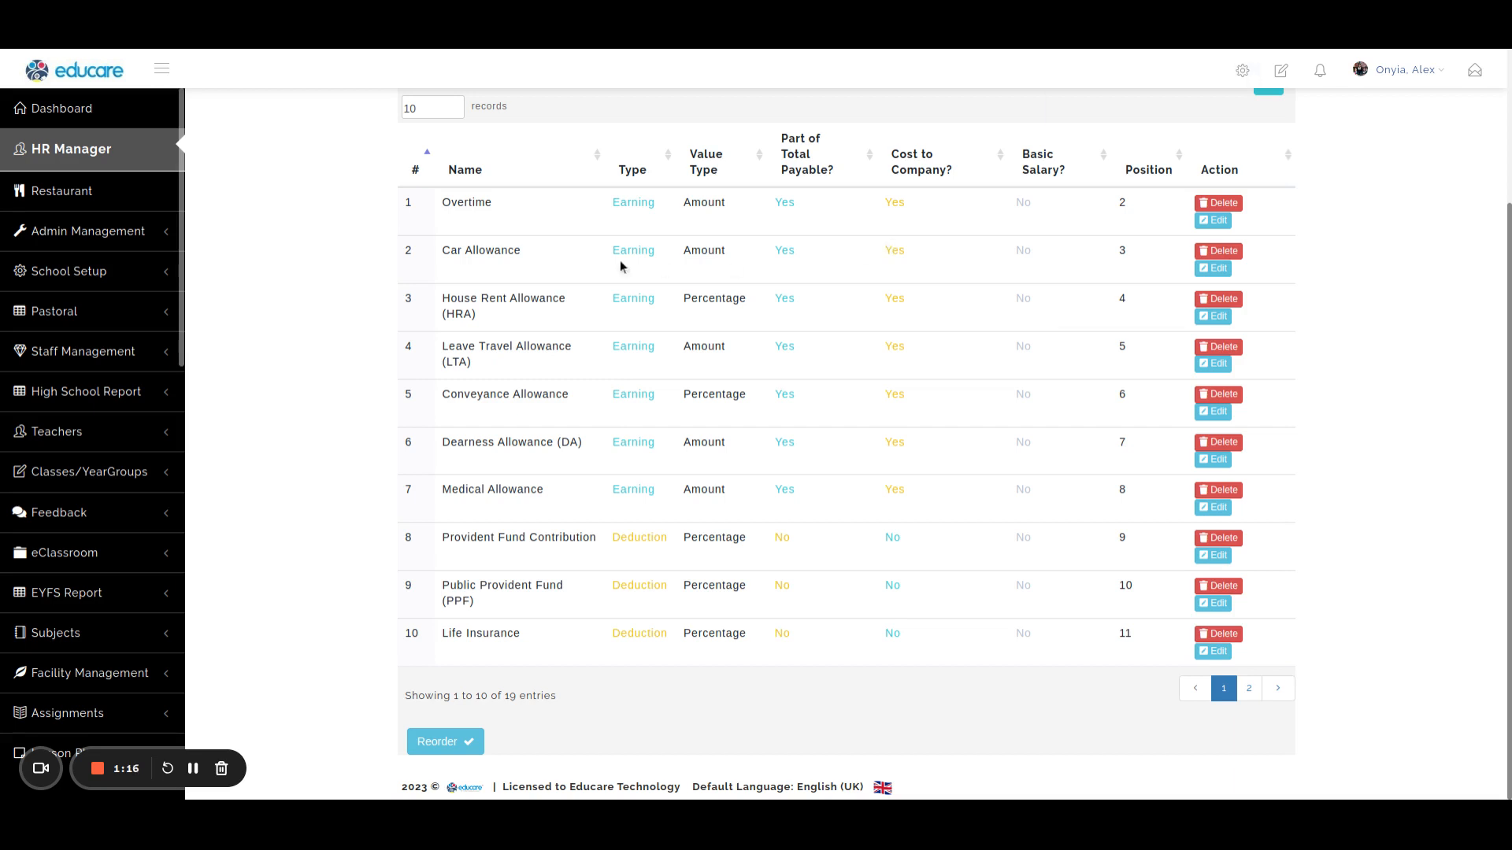
pyautogui.scroll(3, 716, 323)
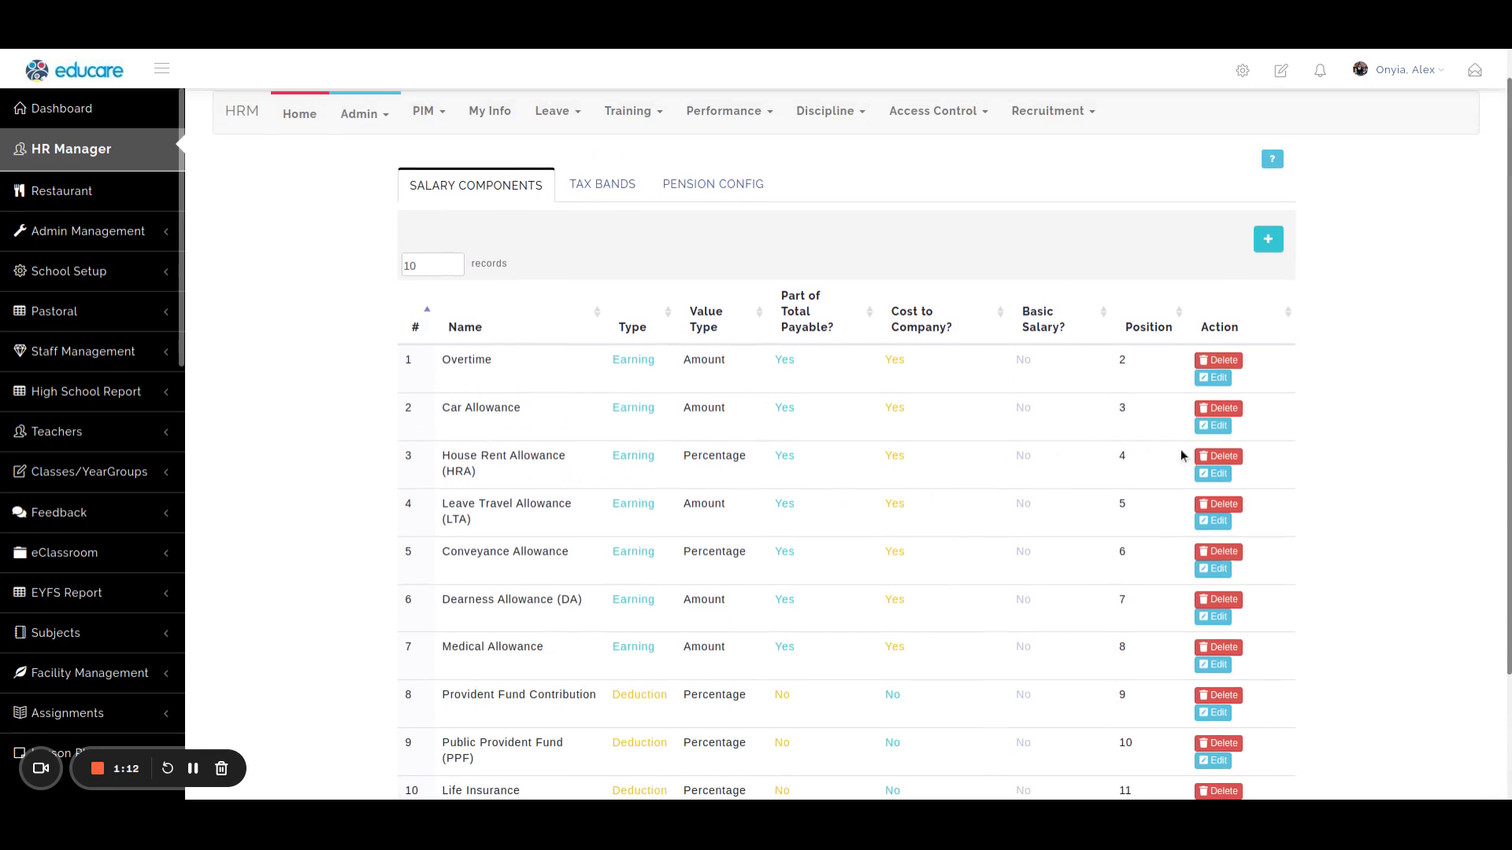
# Open the House Rent Allowance (HRA) salary component for editing and save it as a percentage with Basic Salary as parent component.
pyautogui.click(1213, 473)
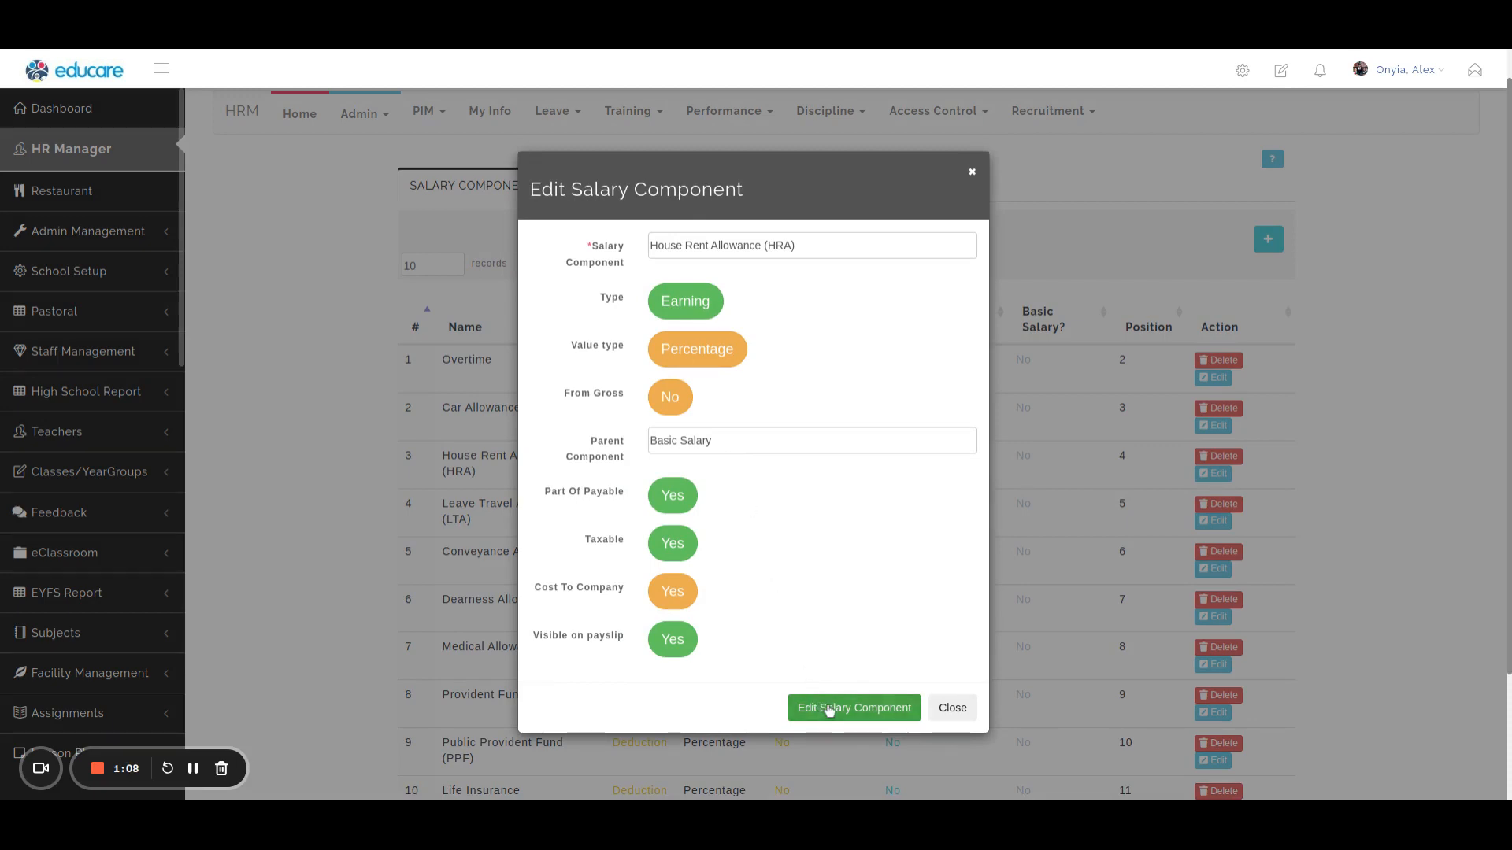
pyautogui.click(821, 707)
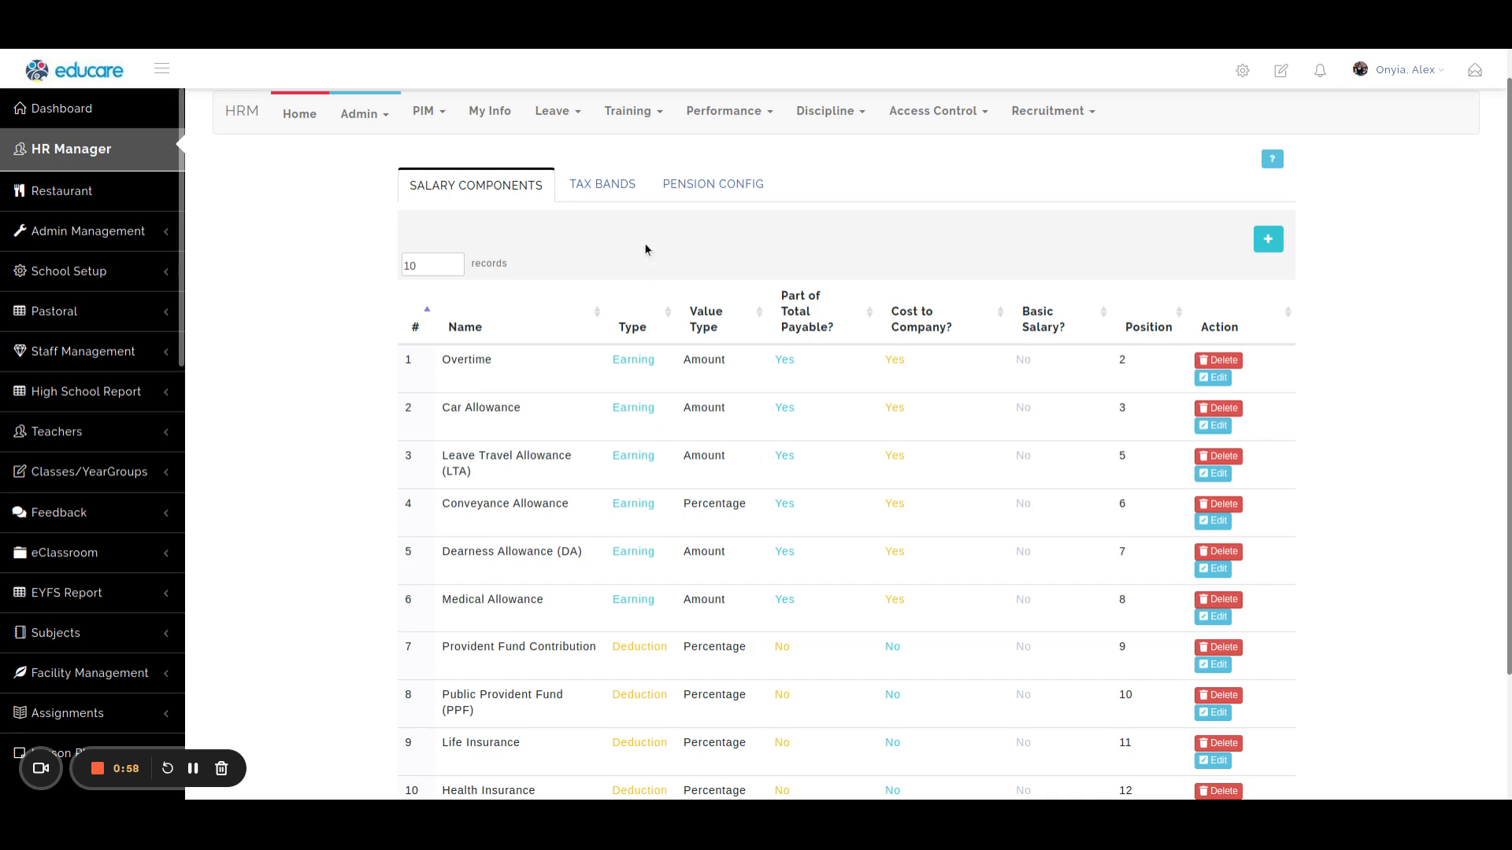
# Go to the job pay grades and open the "Step 1- Step 6" pay grade for editing.
pyautogui.moveTo(359, 115)
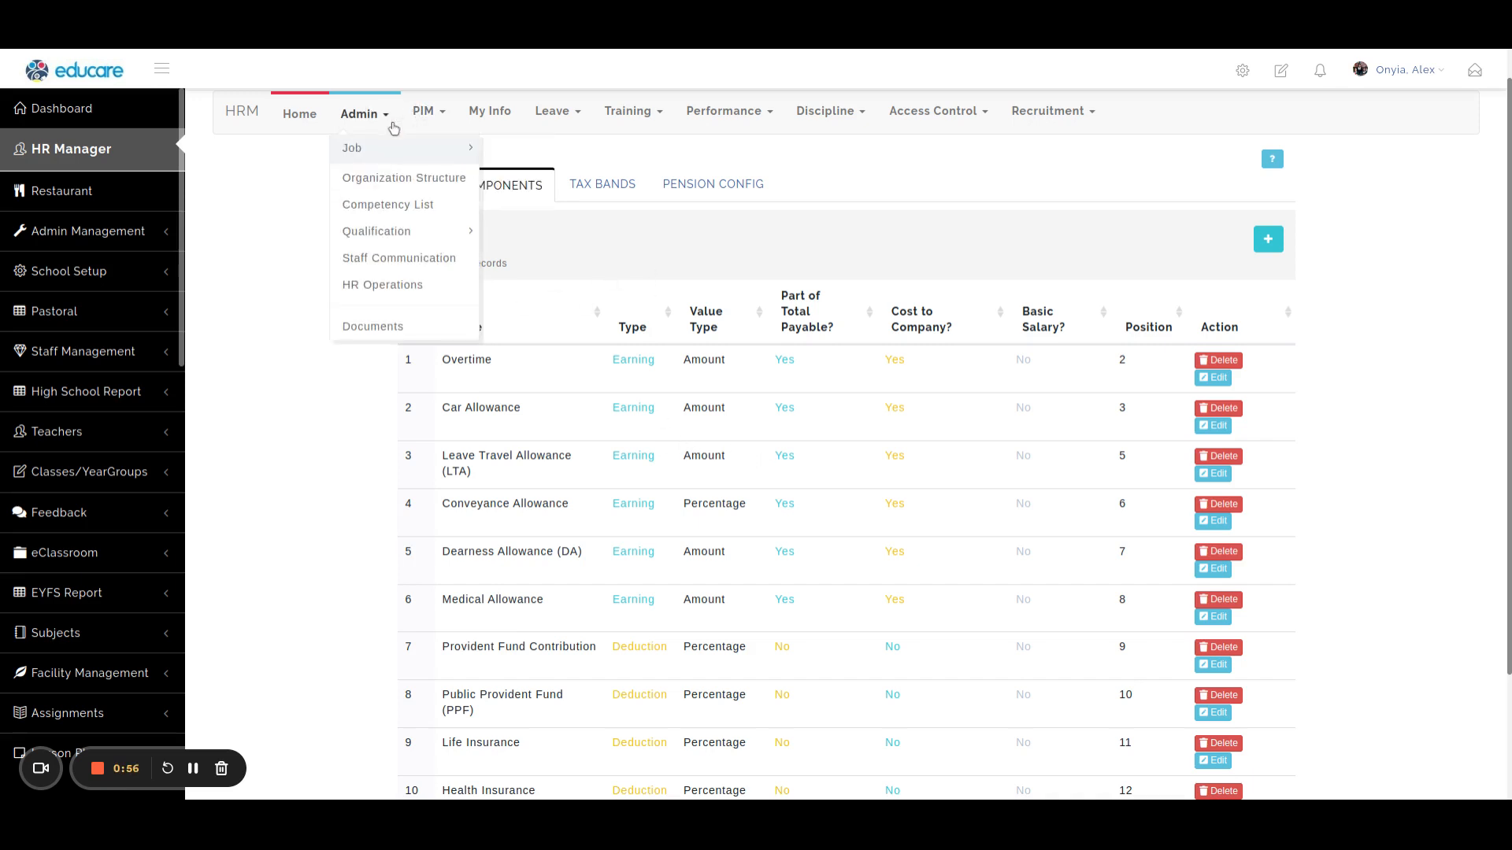
pyautogui.moveTo(354, 142)
pyautogui.click(520, 207)
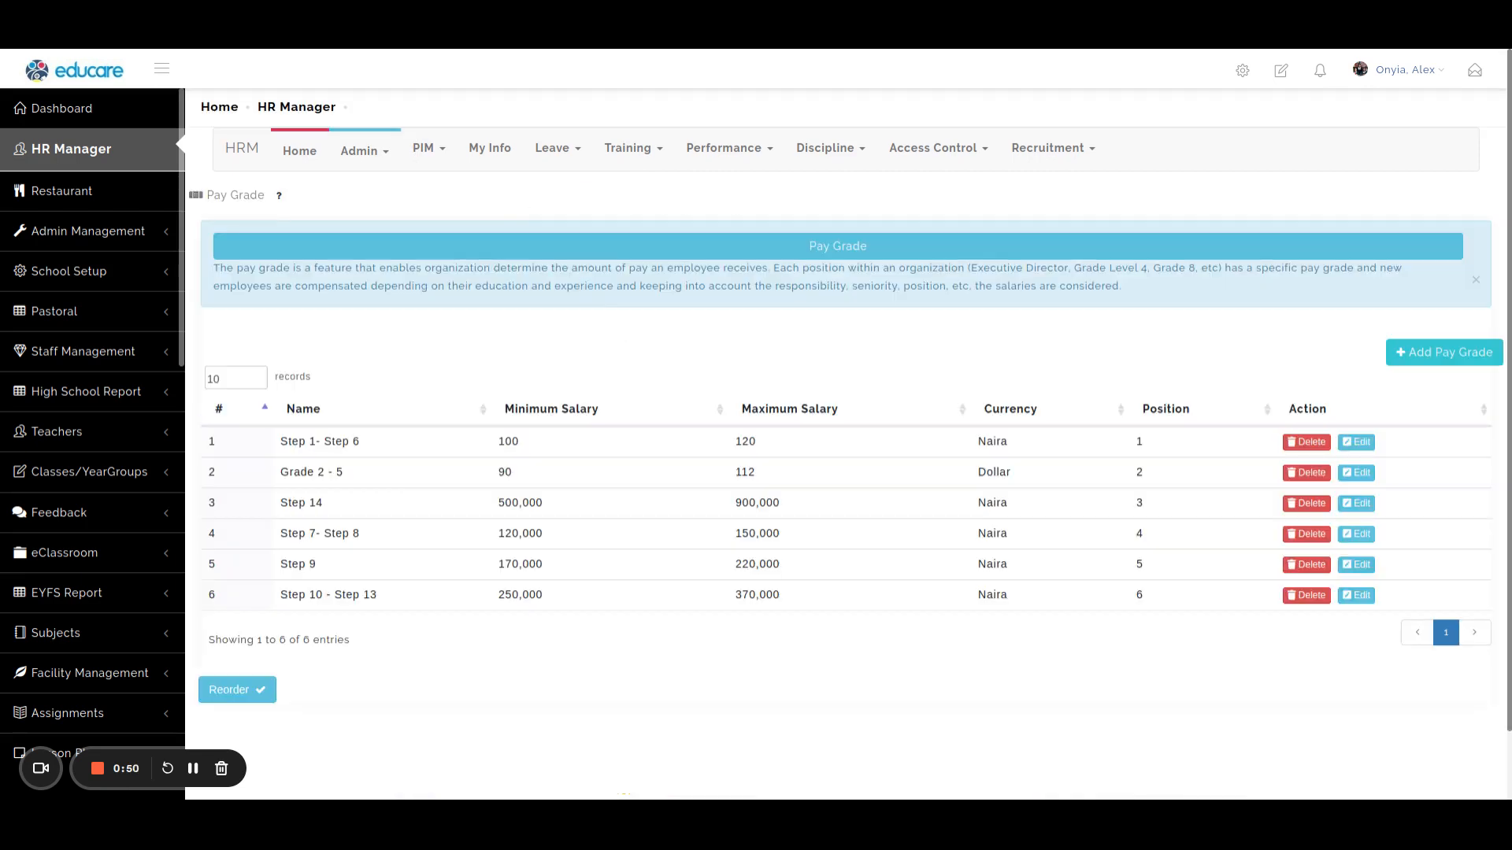
pyautogui.click(1357, 446)
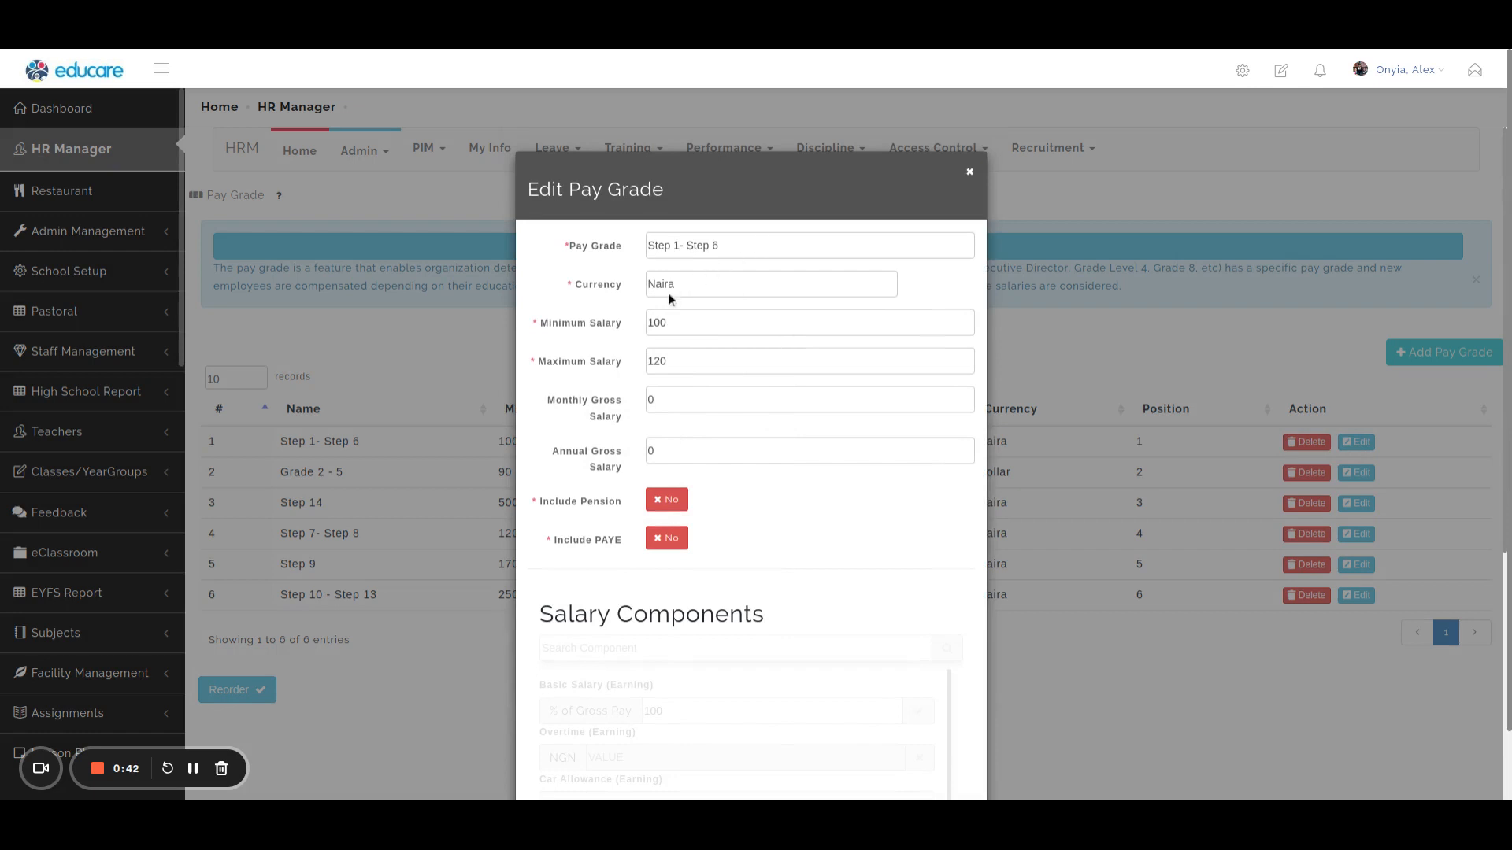
# Set the pay grade's monthly gross salary to 200000 and include both pension and PAYE.
pyautogui.doubleClick(689, 395)
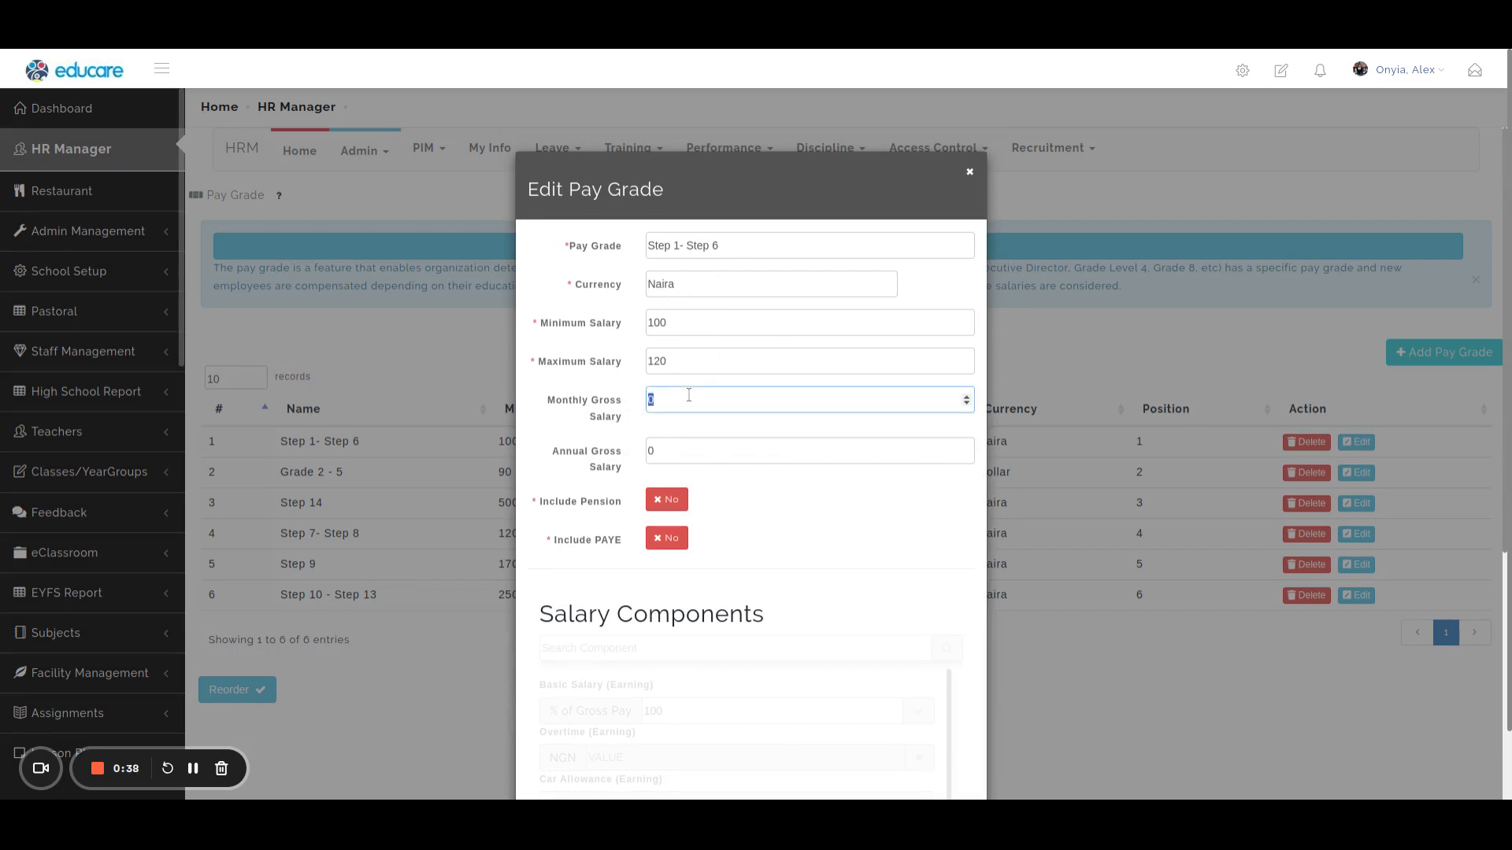
pyautogui.write('200000')
pyautogui.click(666, 502)
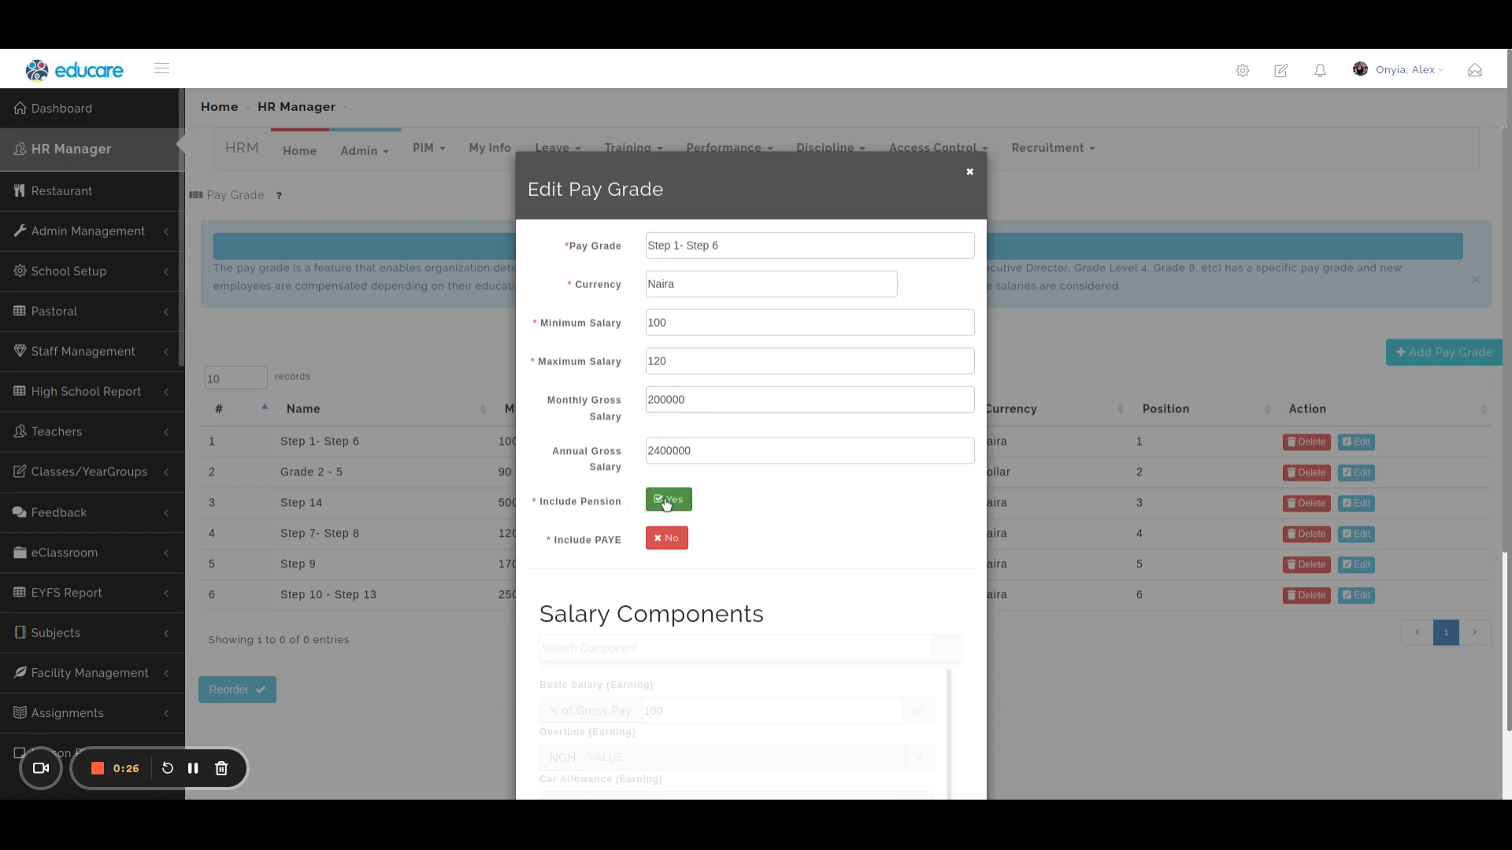
pyautogui.click(667, 540)
# Look through the pay grade's salary components, from the earnings to the deductions, and get ready to search for a component.
pyautogui.scroll(-5, 815, 611)
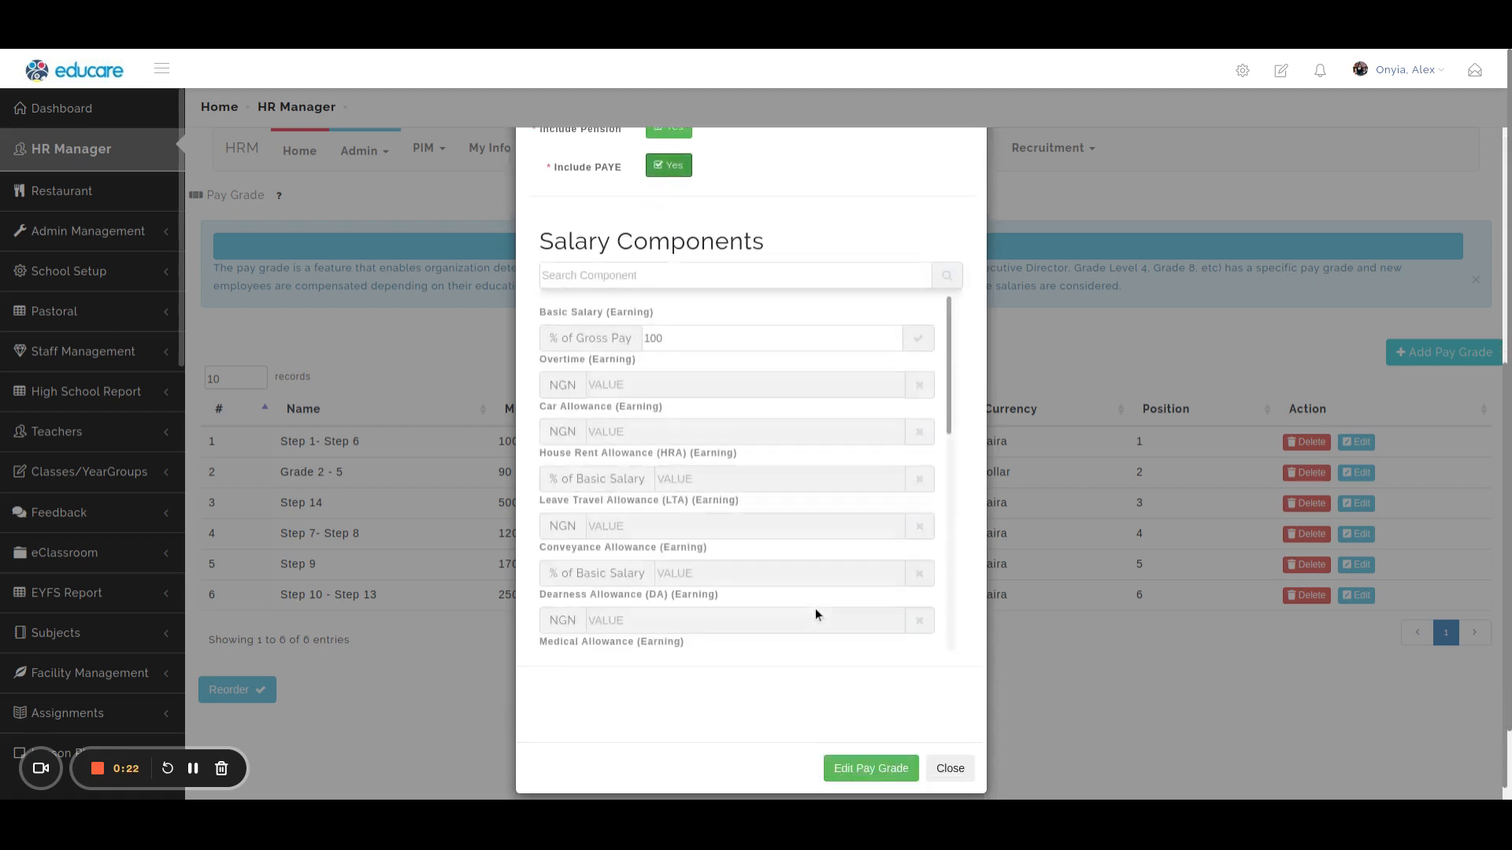
pyautogui.scroll(5, 729, 410)
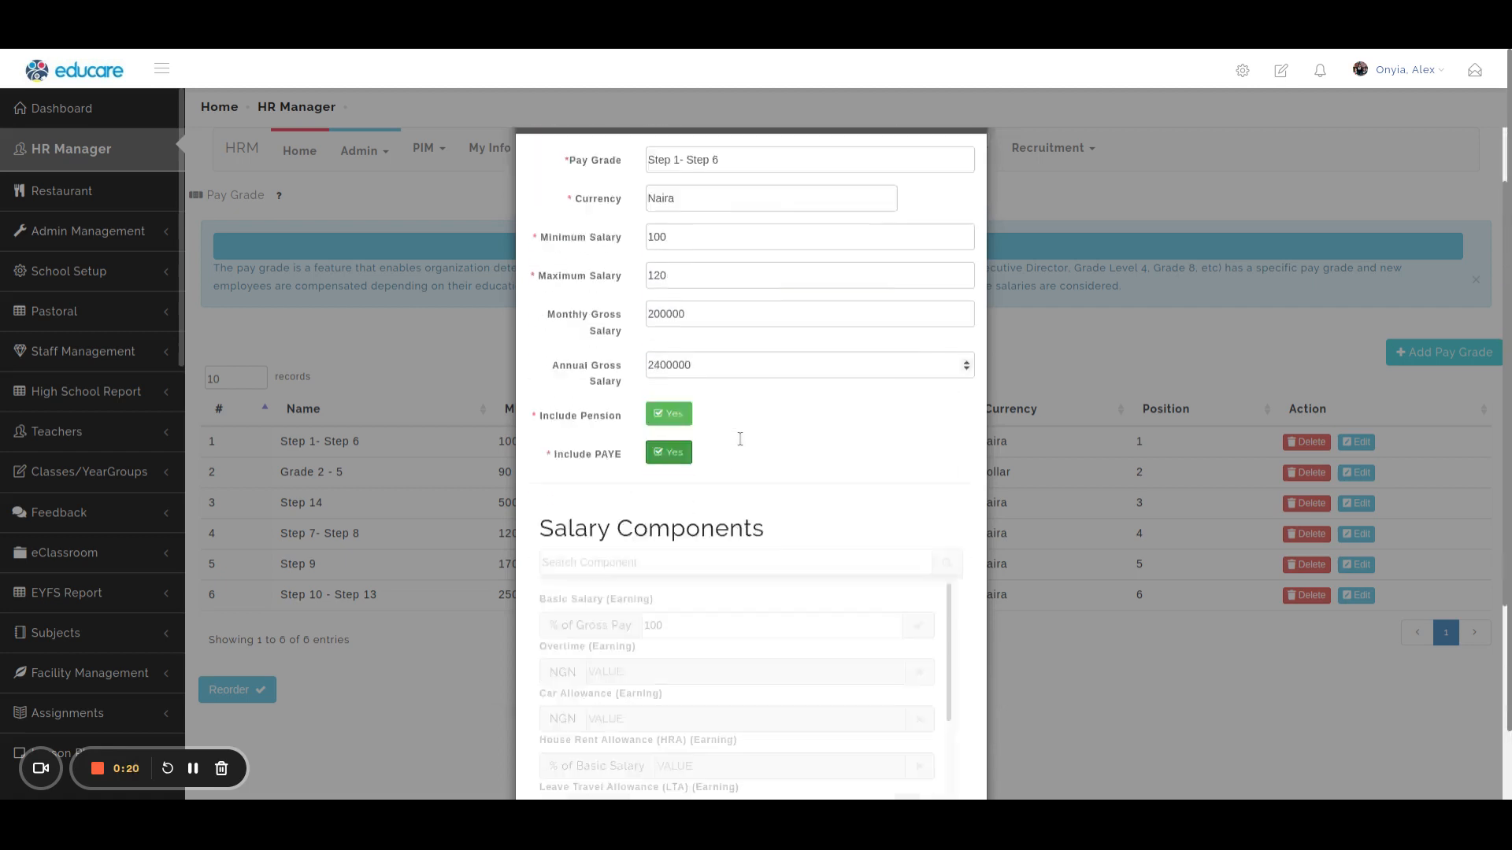
pyautogui.scroll(-3, 735, 438)
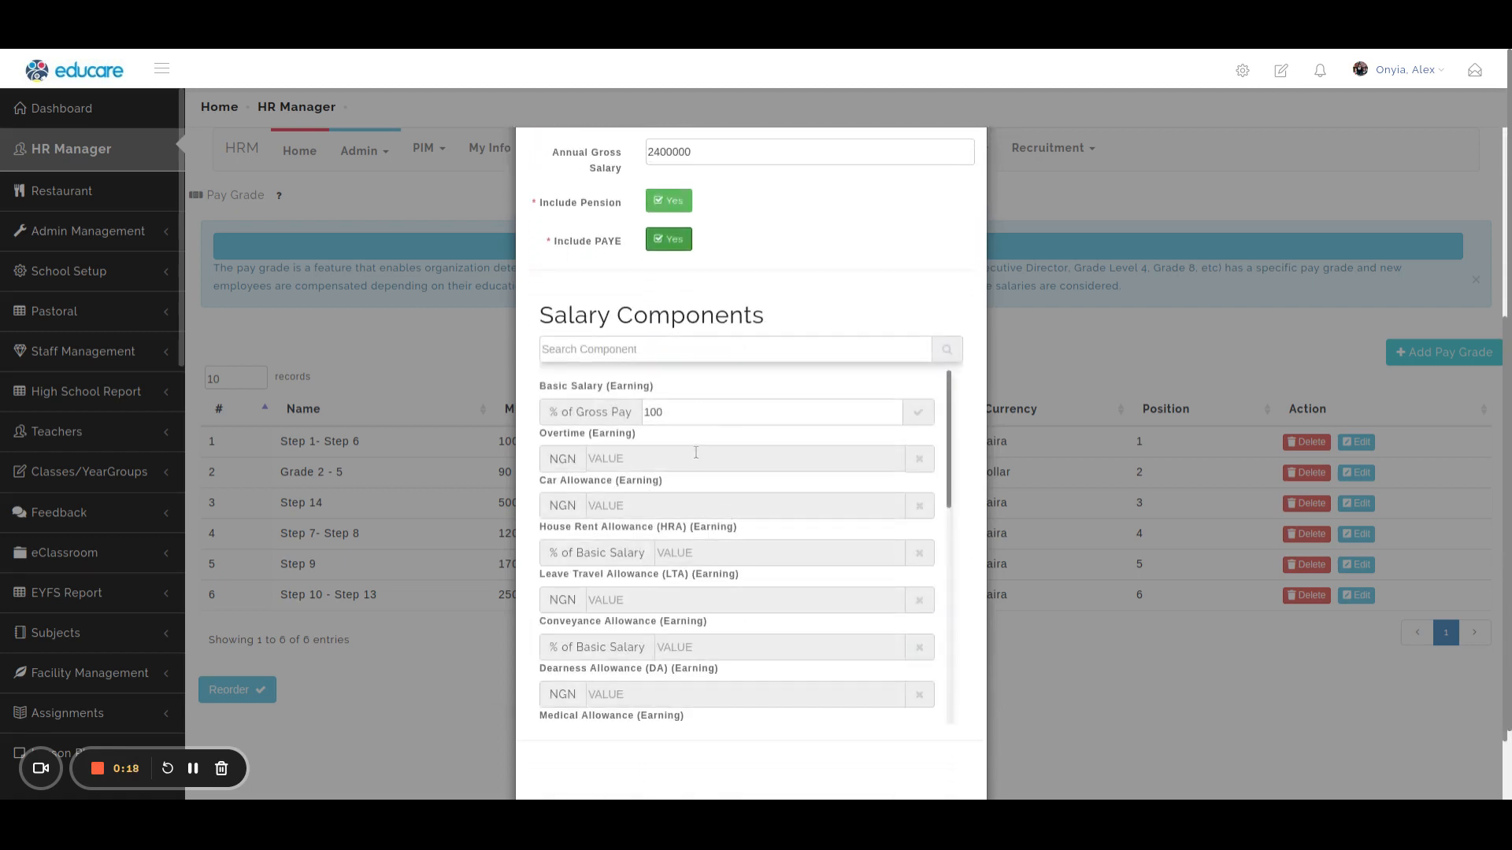
pyautogui.scroll(-4, 827, 559)
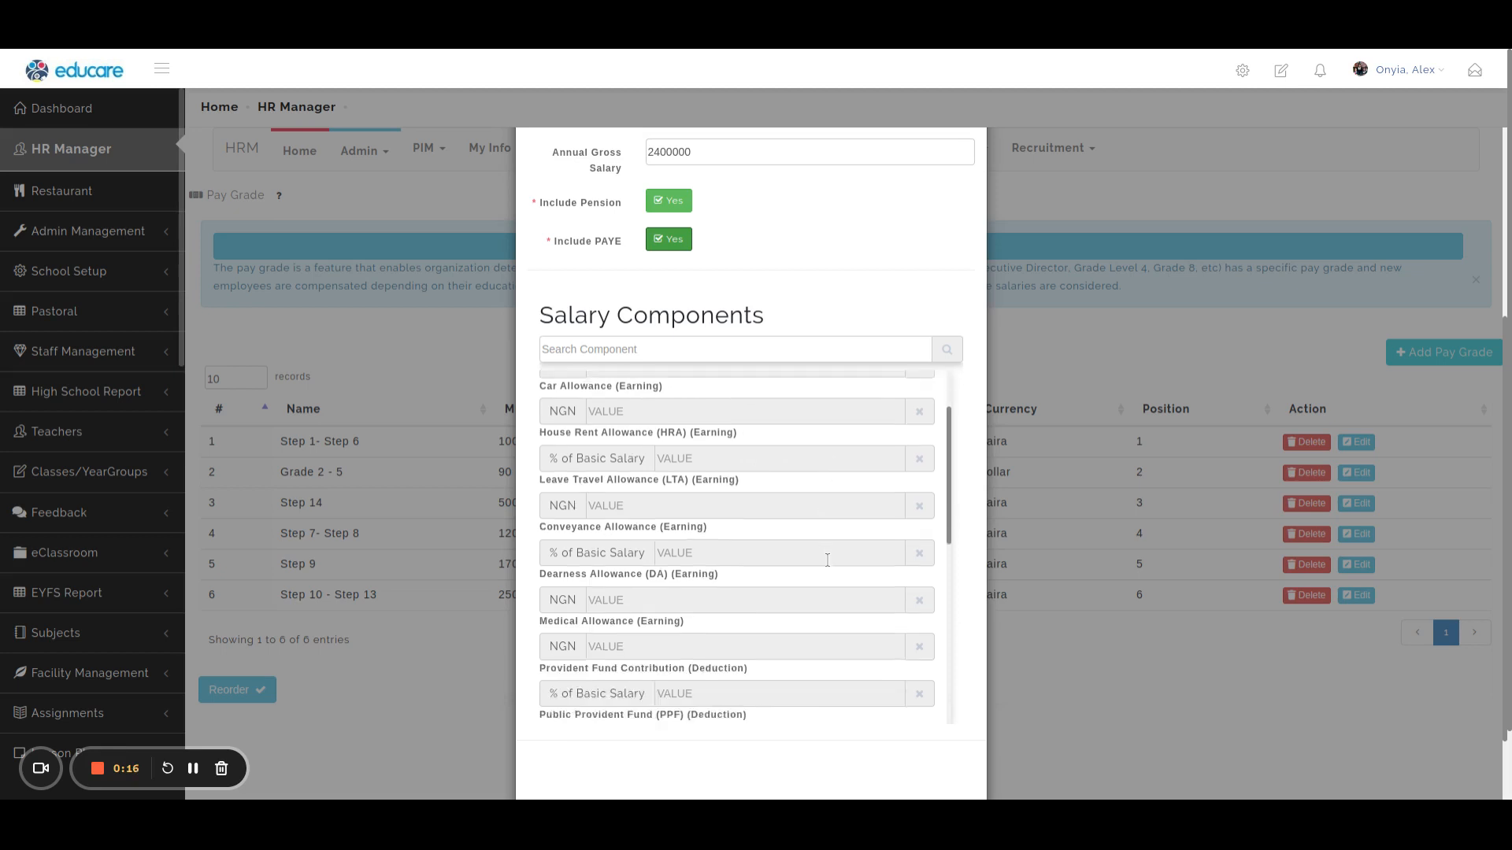
pyautogui.click(754, 350)
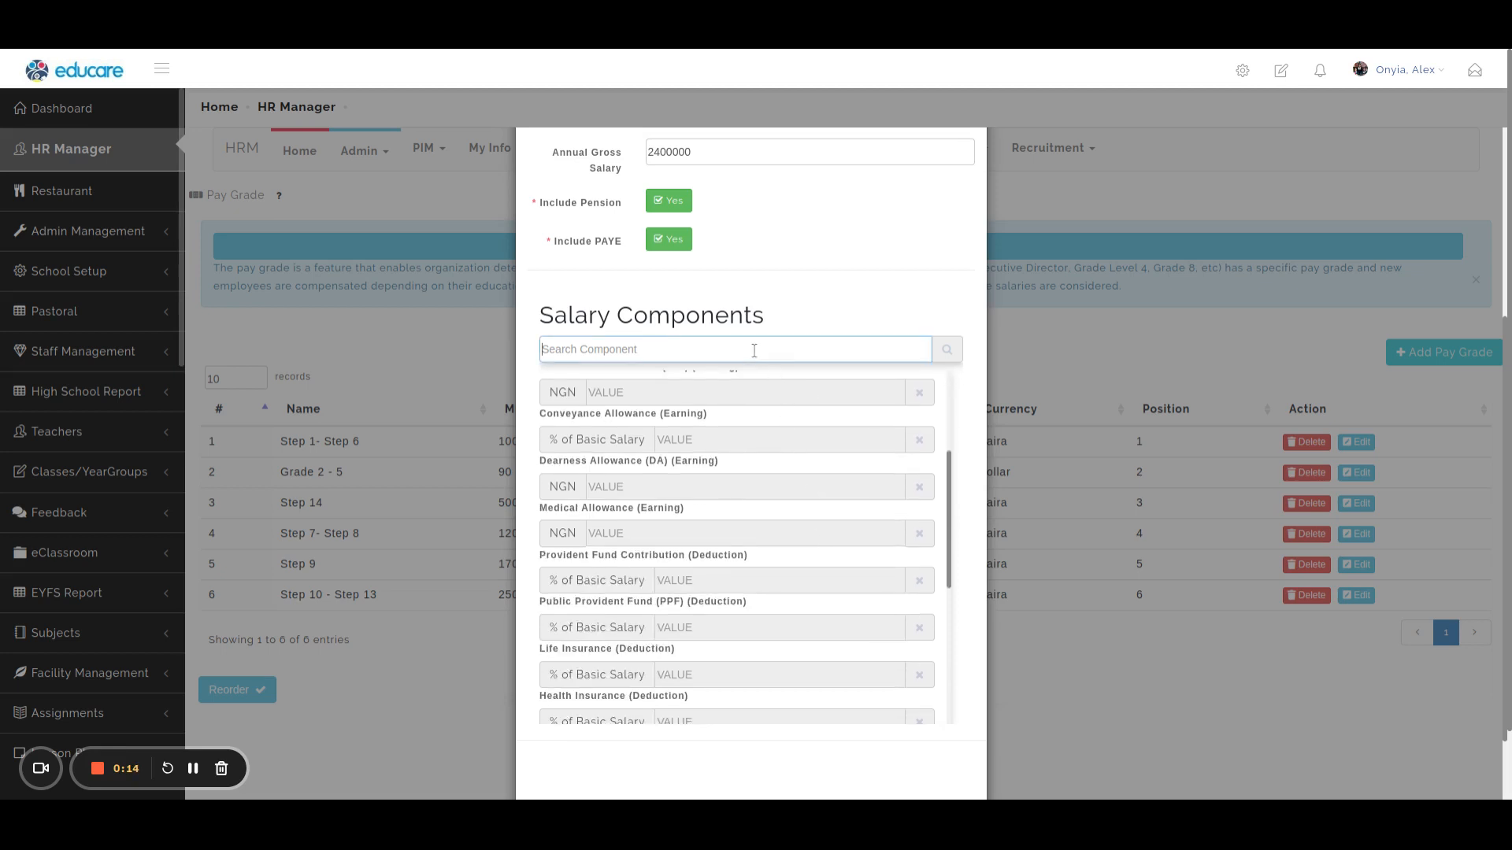